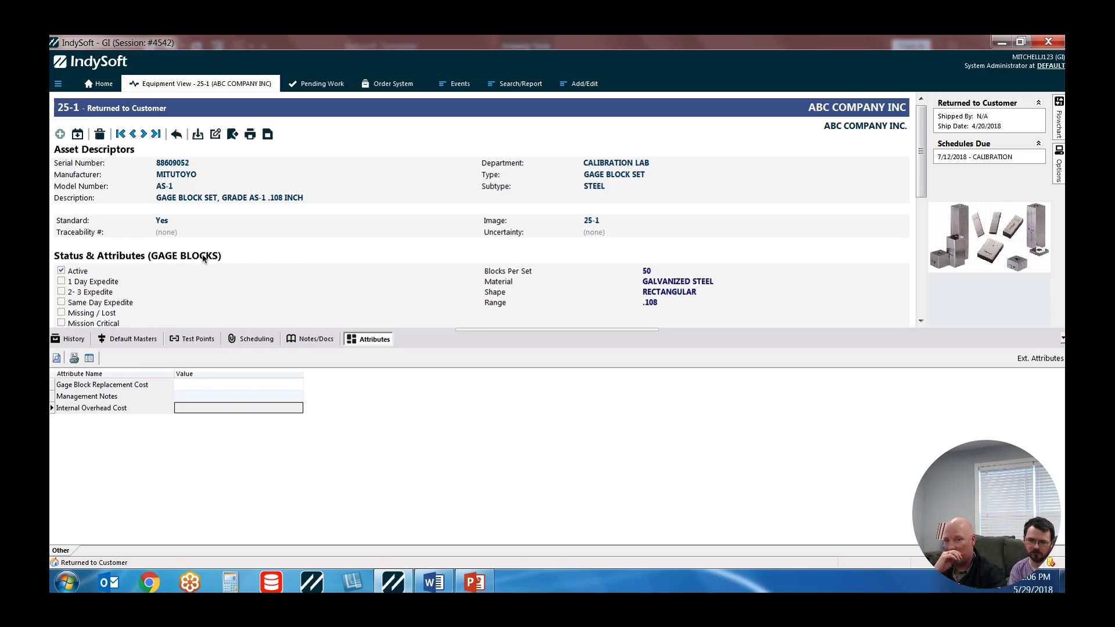
- Change equipment 25-1's attribute type to THREAD PLUG and accept the adjustment of its extended attributes
double_click(203, 257)
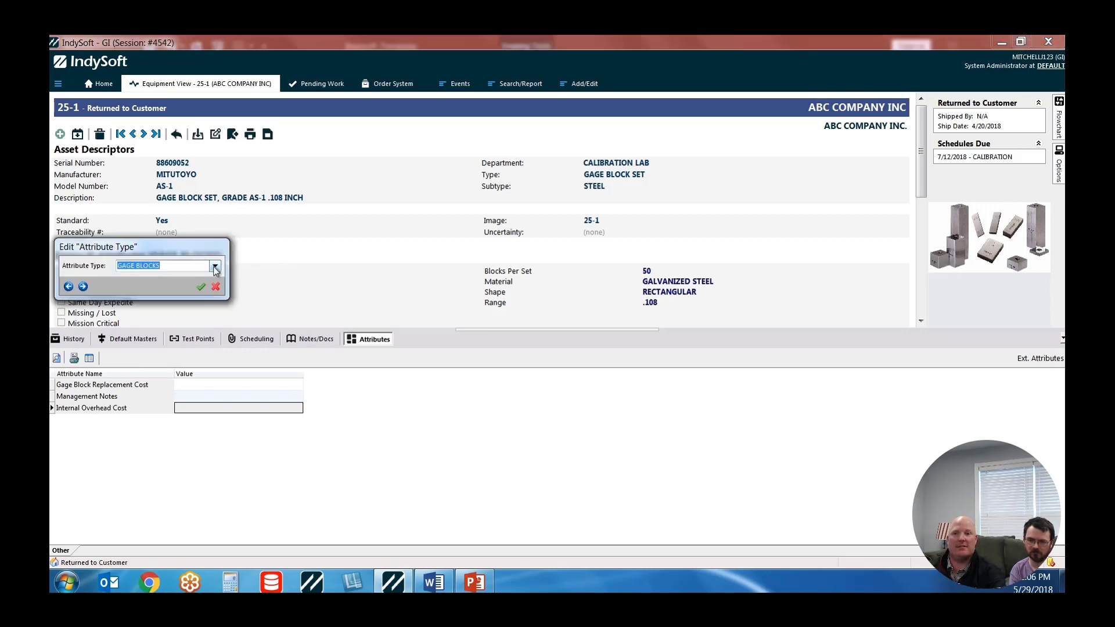
click(215, 267)
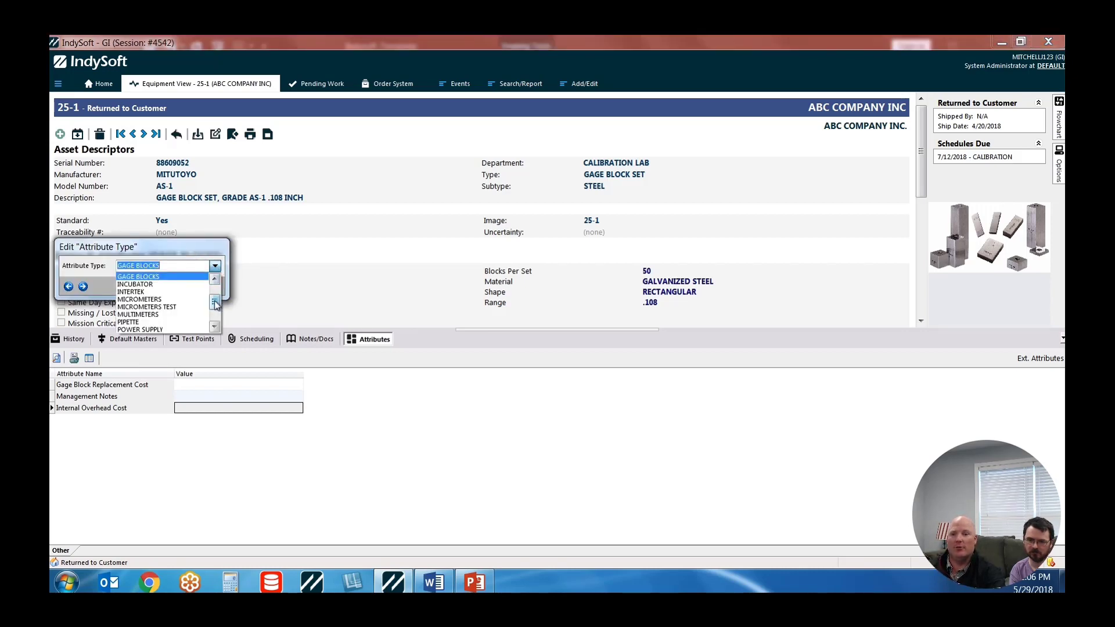
drag(215, 303, 214, 314)
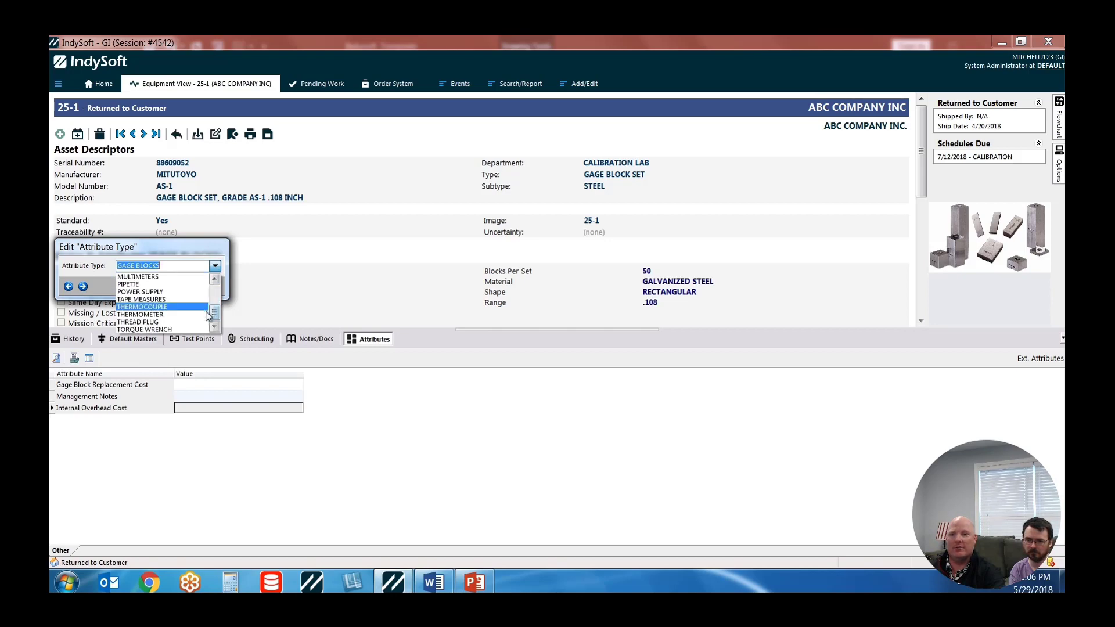
click(169, 322)
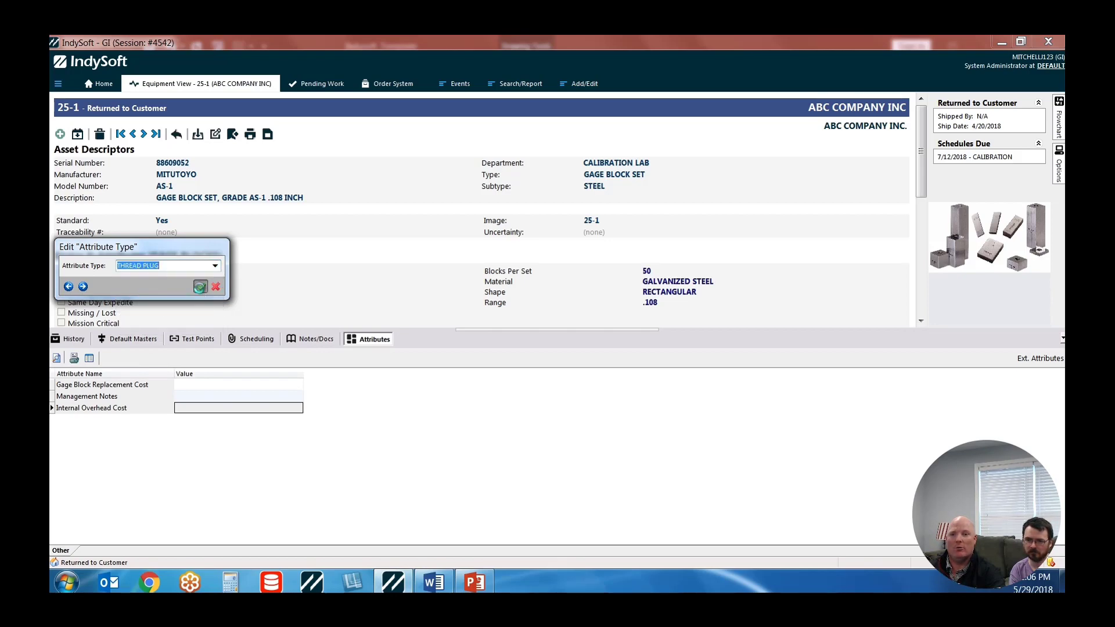
click(200, 287)
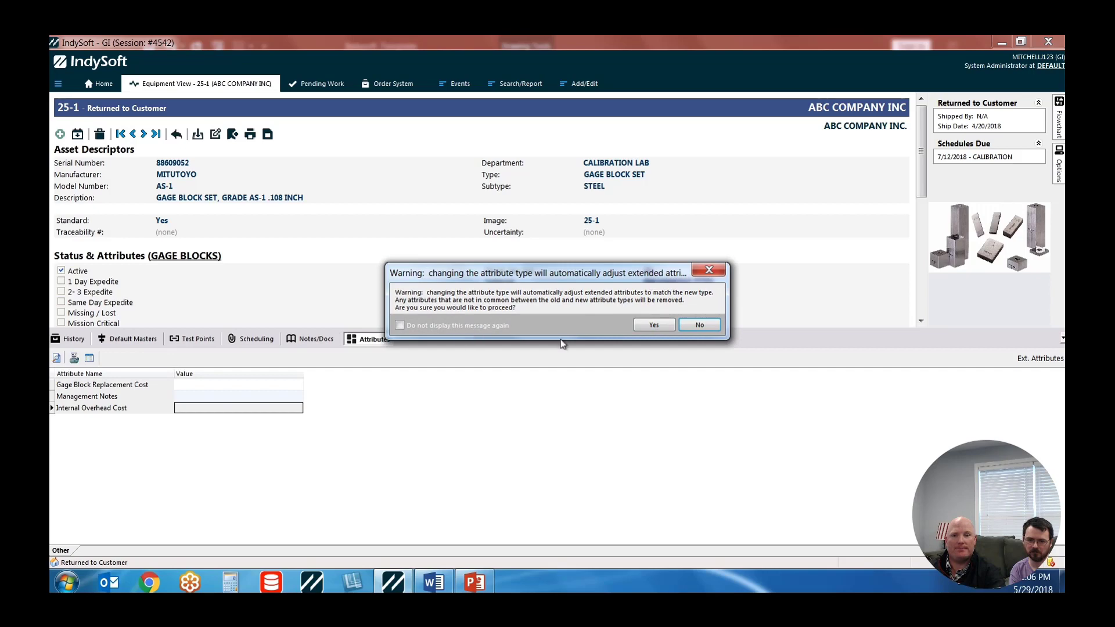
click(654, 325)
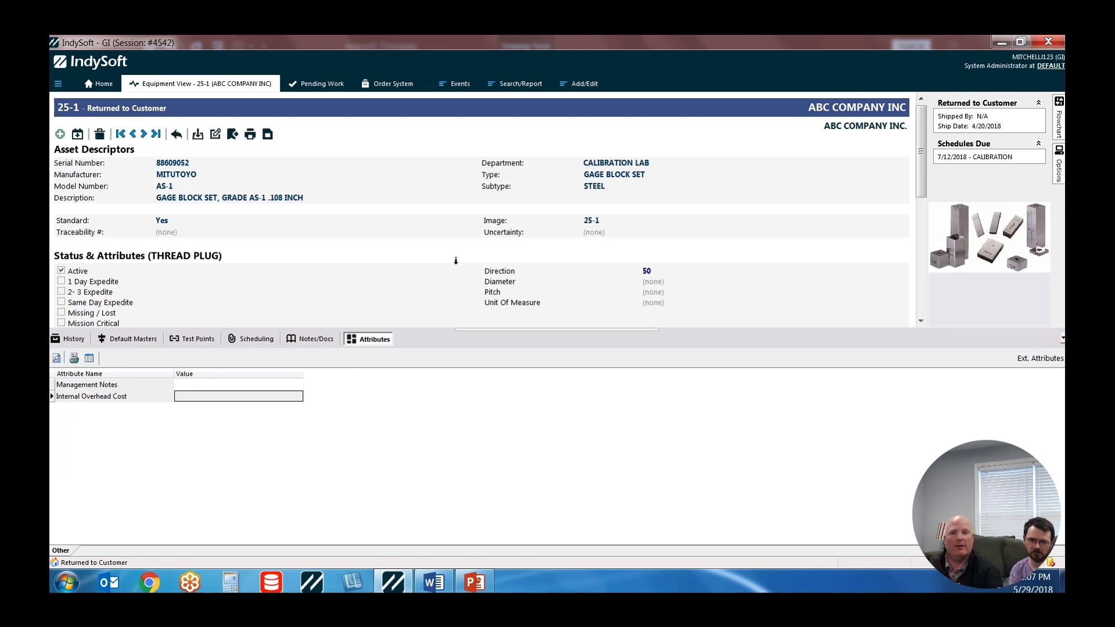
- Set equipment 25-1's attribute type back to GAGE BLOCKS and accept the extended attribute adjustment
click(192, 261)
text(GAGE BLOCKS)
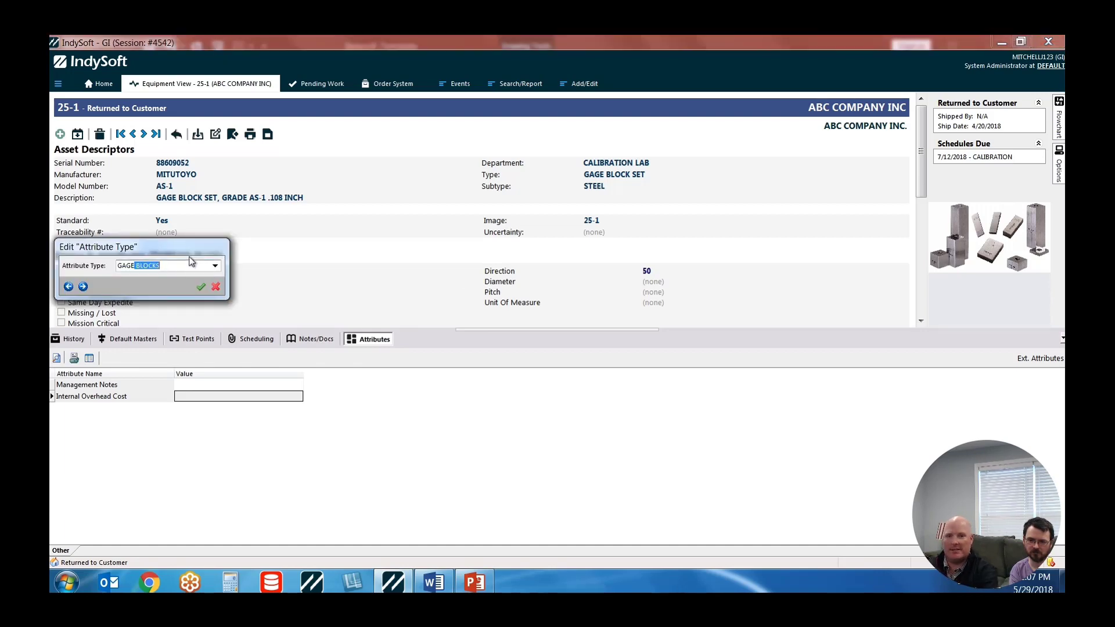
key(Return)
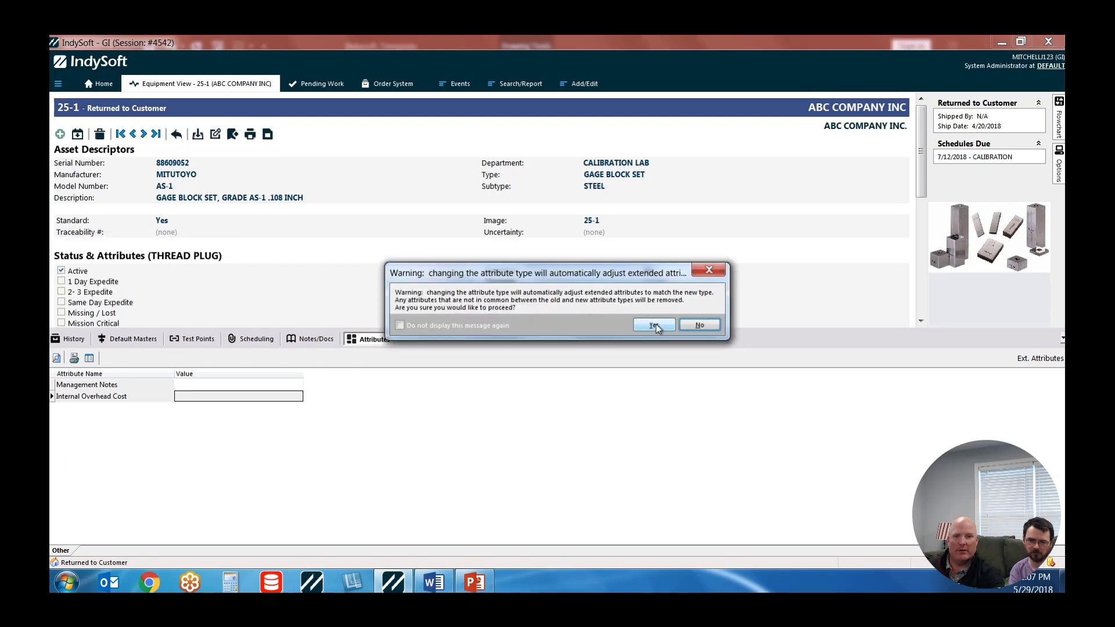
click(655, 325)
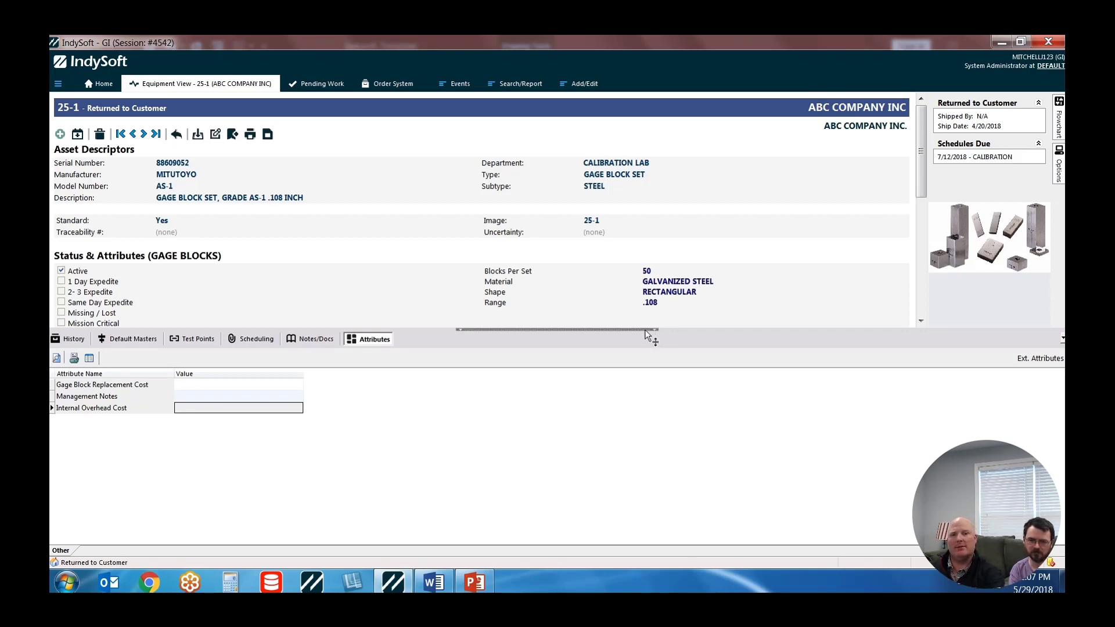
- Review the GAGE BLOCKS attribute type's definition, including its header attribute captions and extended attributes, and finish without changing anything
click(579, 87)
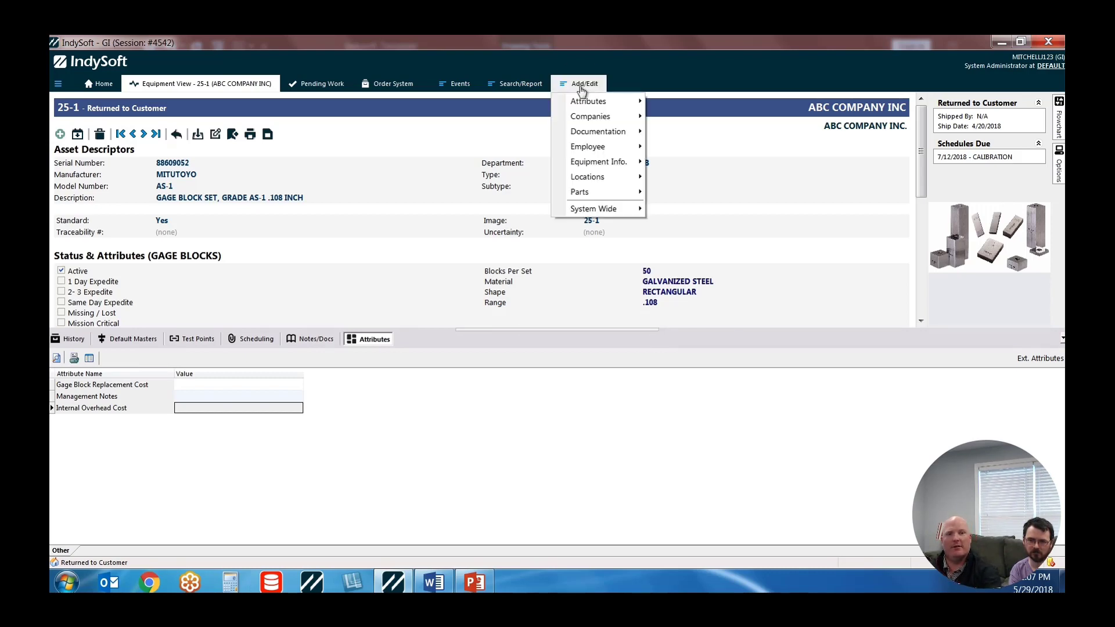
mouse_move(588, 102)
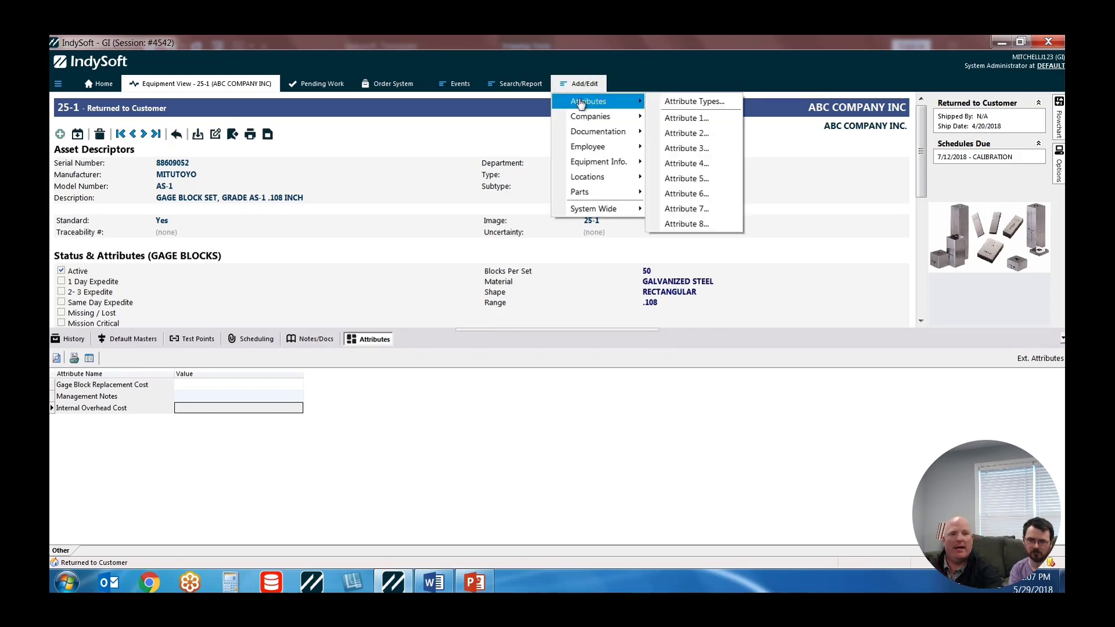
click(681, 103)
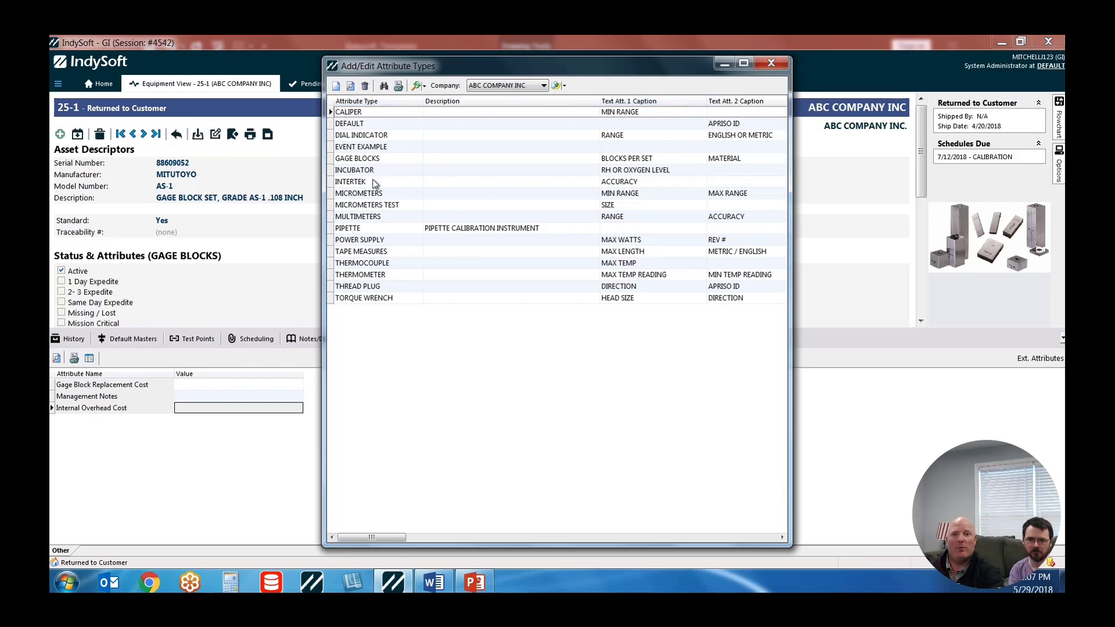
click(357, 160)
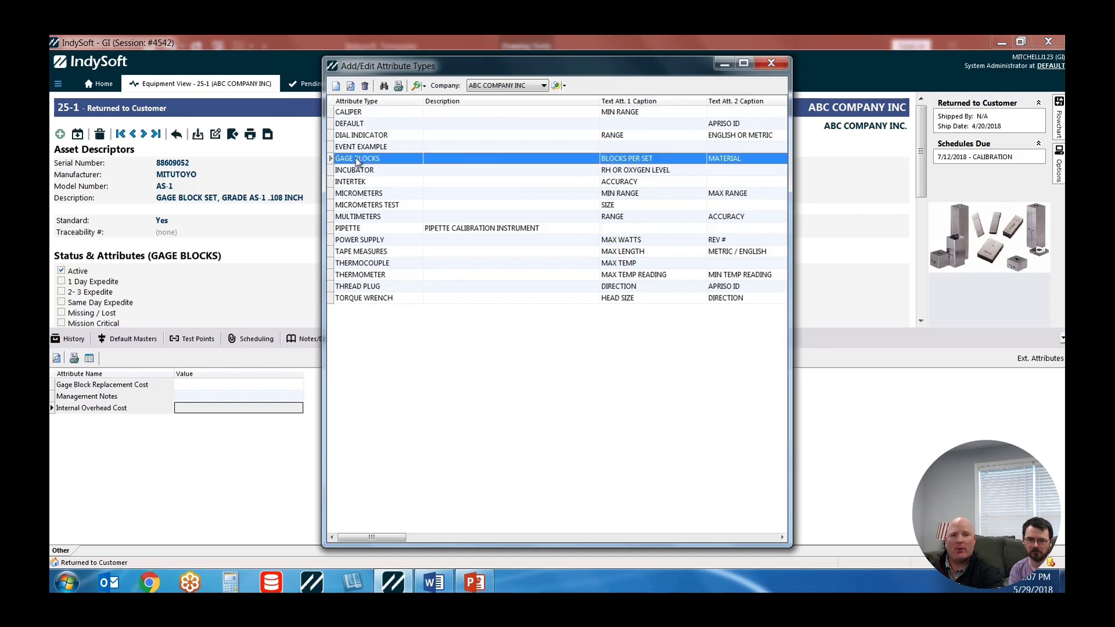
double_click(356, 160)
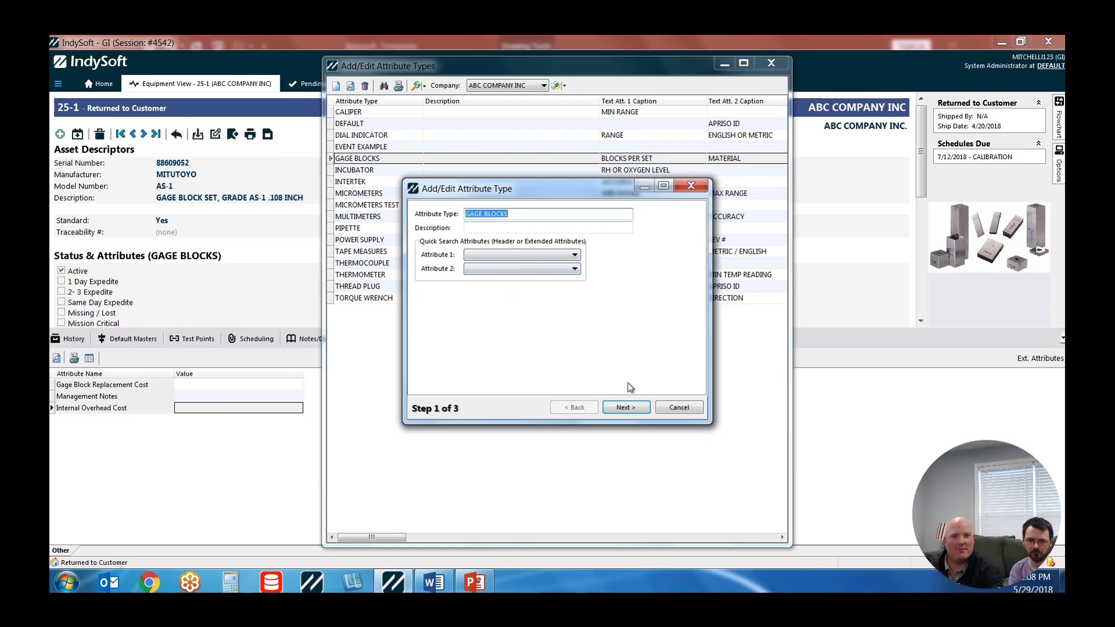
click(625, 409)
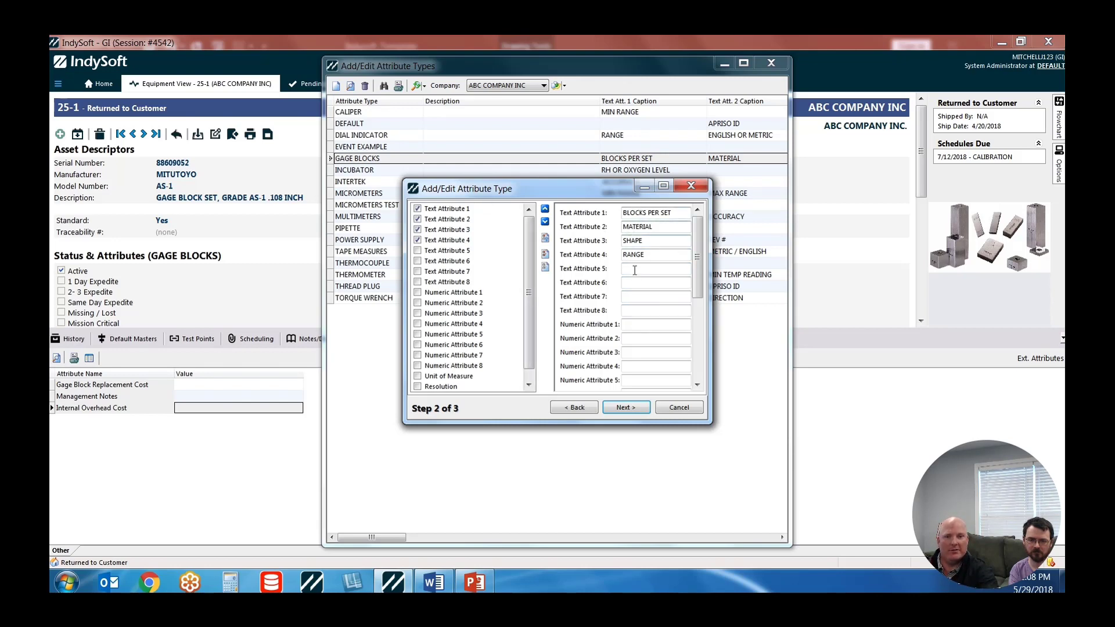
click(624, 407)
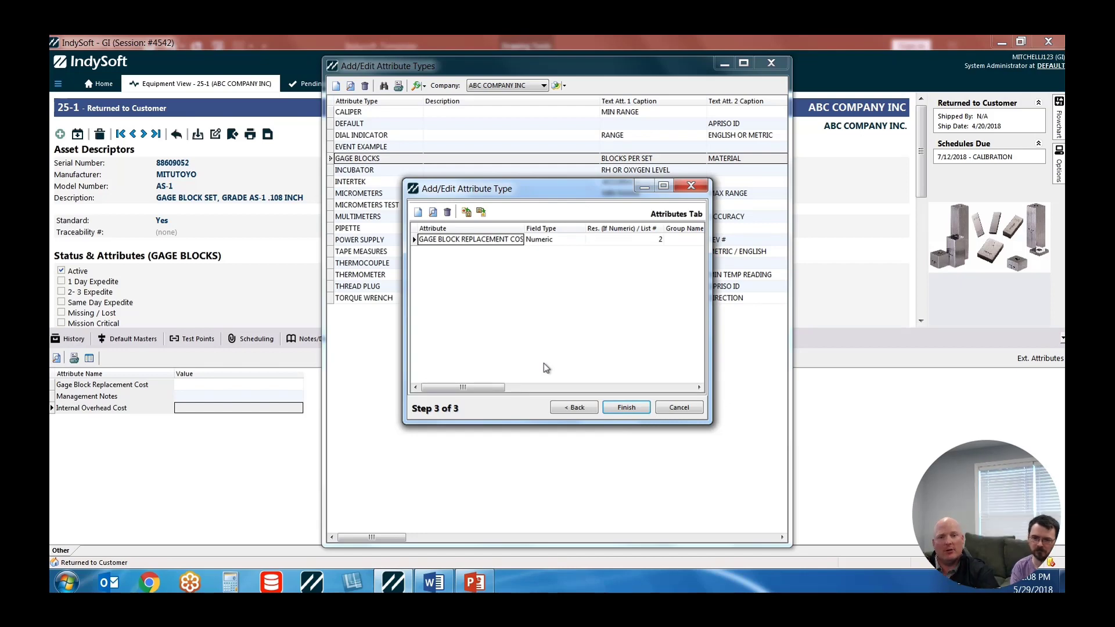
click(630, 407)
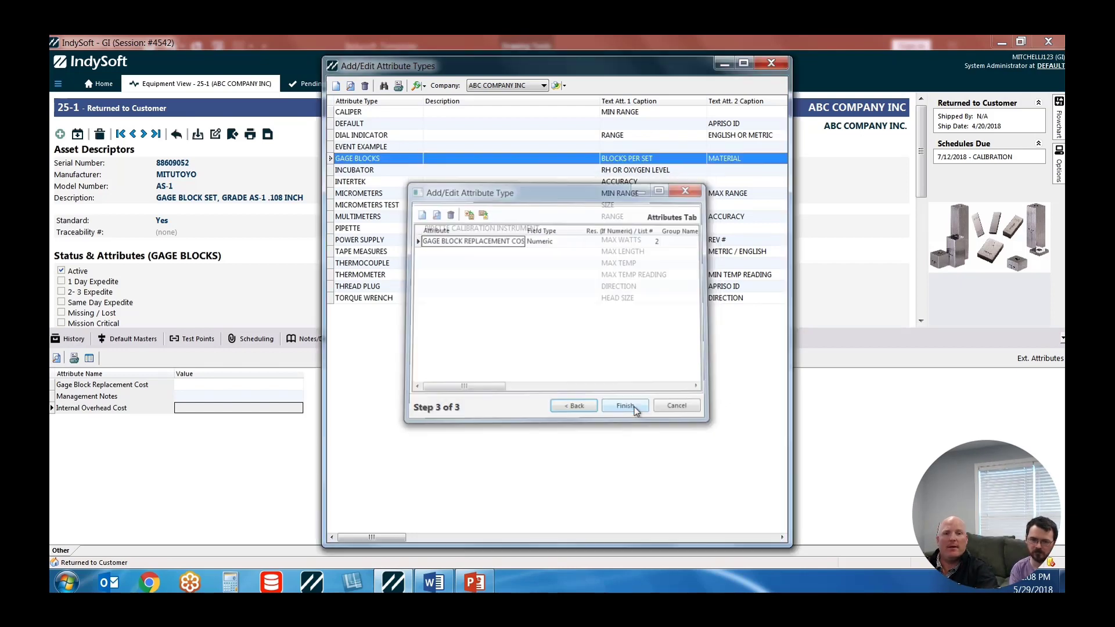
- Try clearing the Text Attribute 2 caption of the THREAD PLUG attribute type, discard the edit, and close the attribute types list
click(359, 288)
double_click(359, 288)
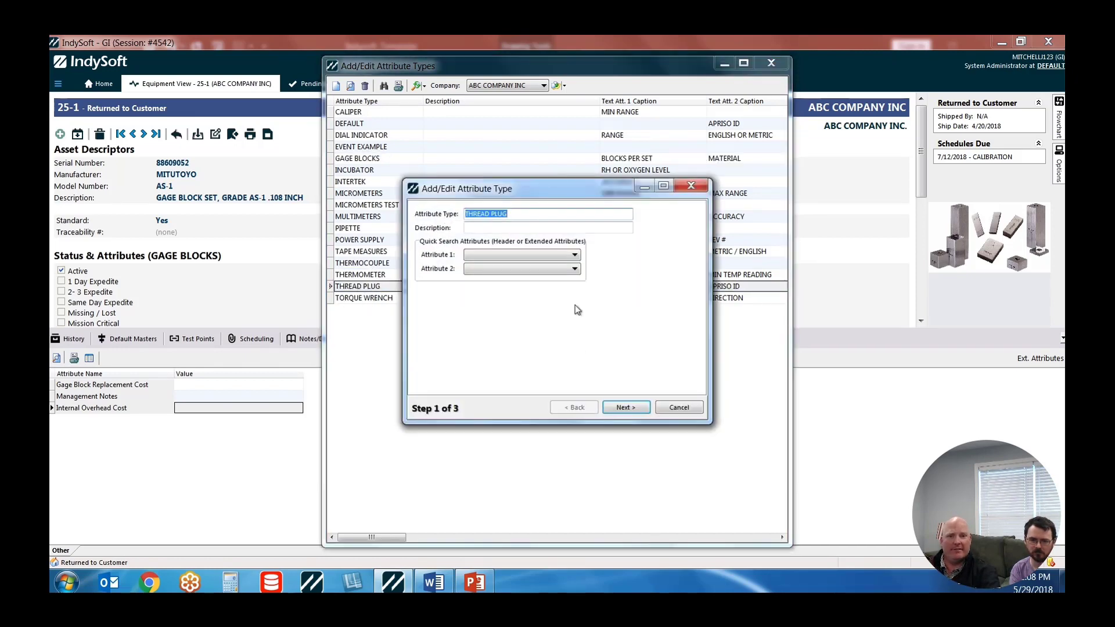
click(624, 407)
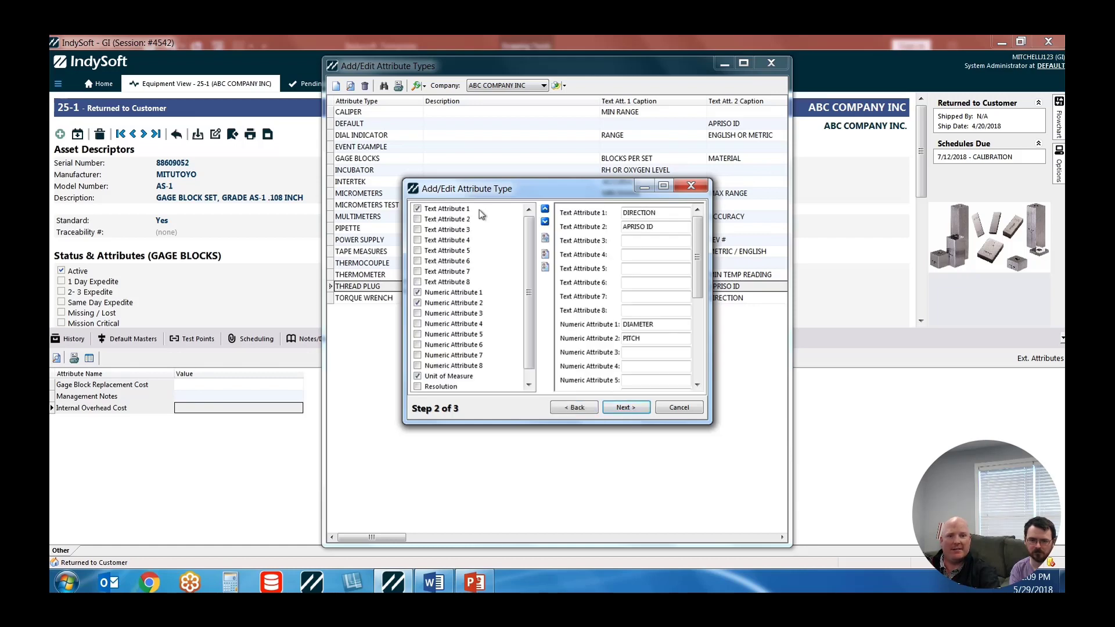
drag(673, 227, 625, 227)
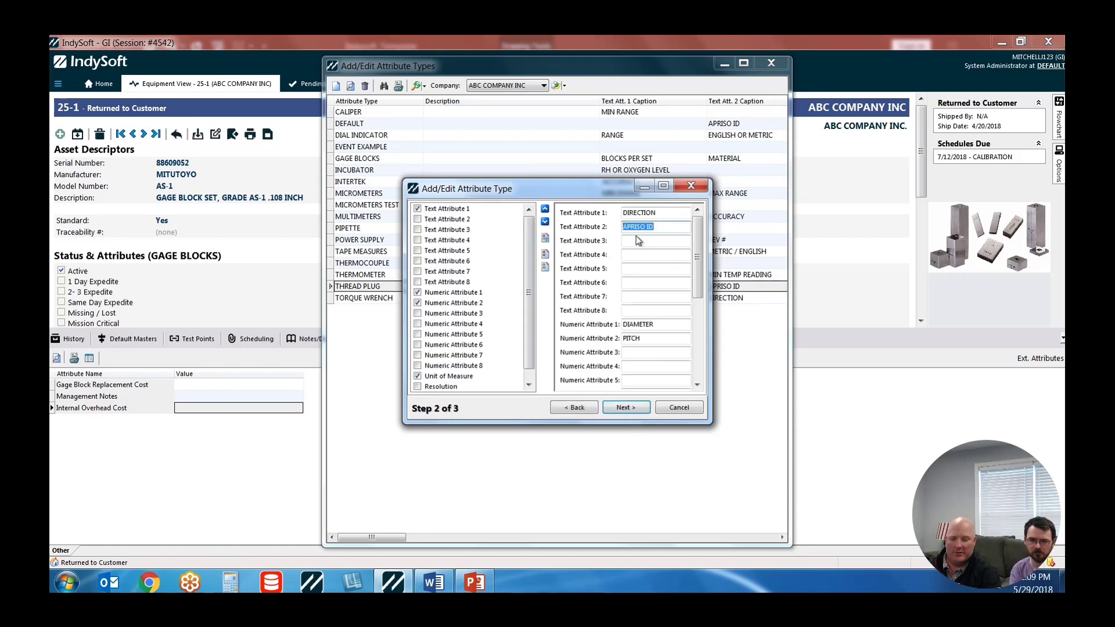
key(BackSpace)
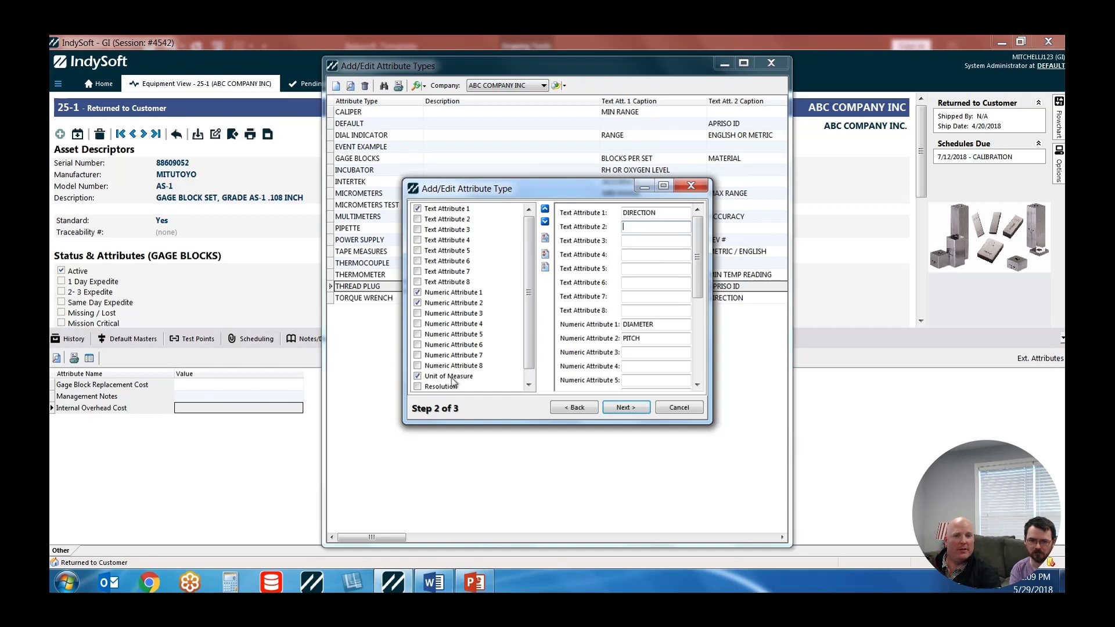
double_click(633, 324)
drag(646, 340, 623, 342)
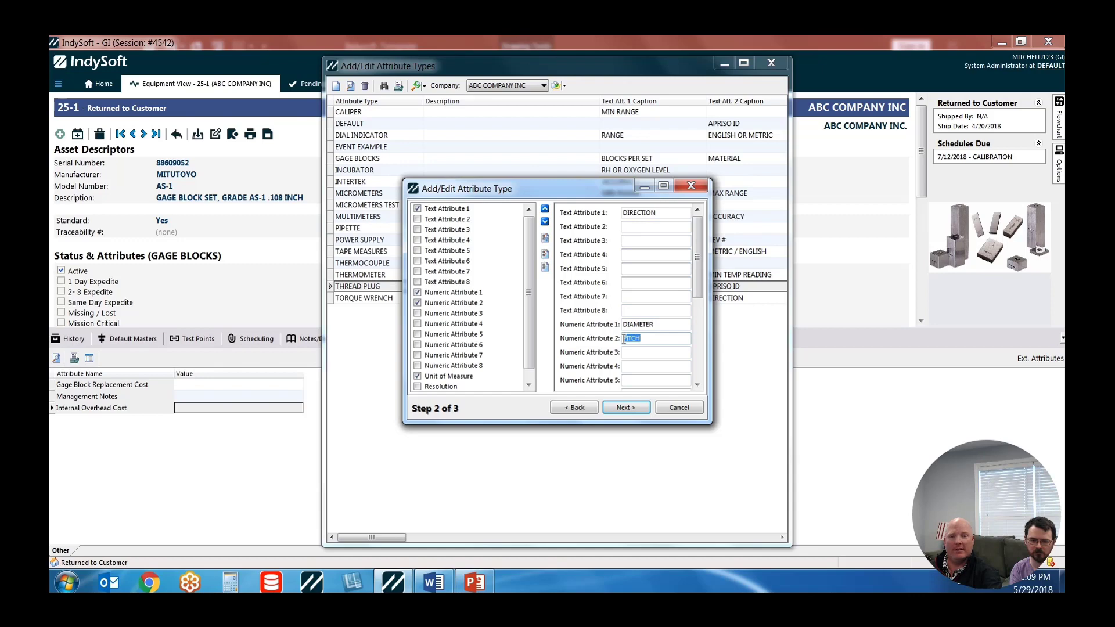
click(690, 186)
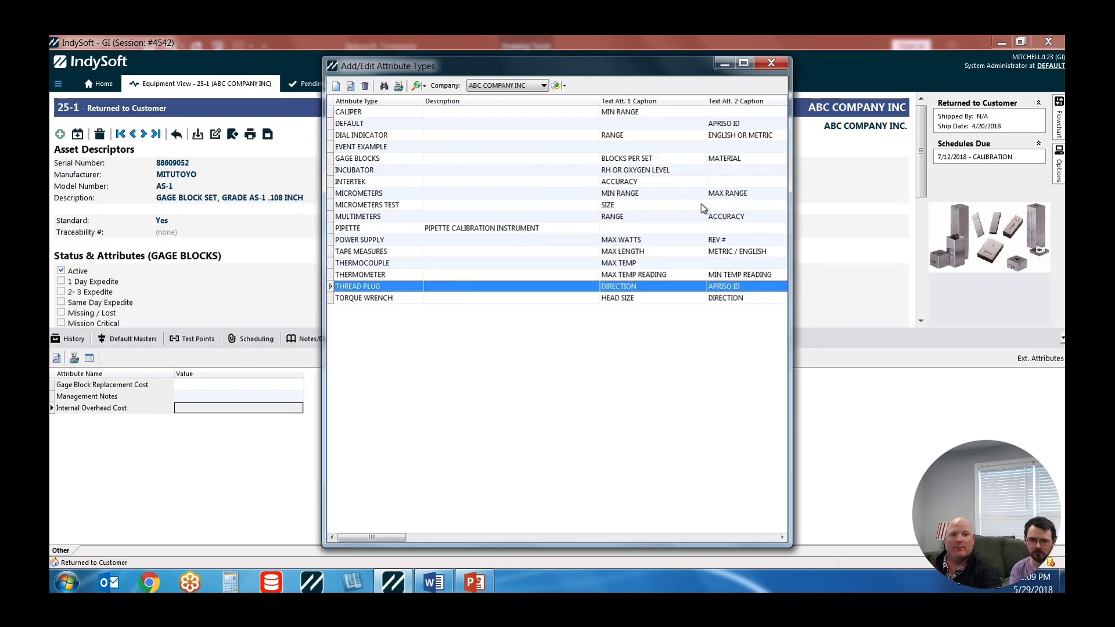
click(771, 64)
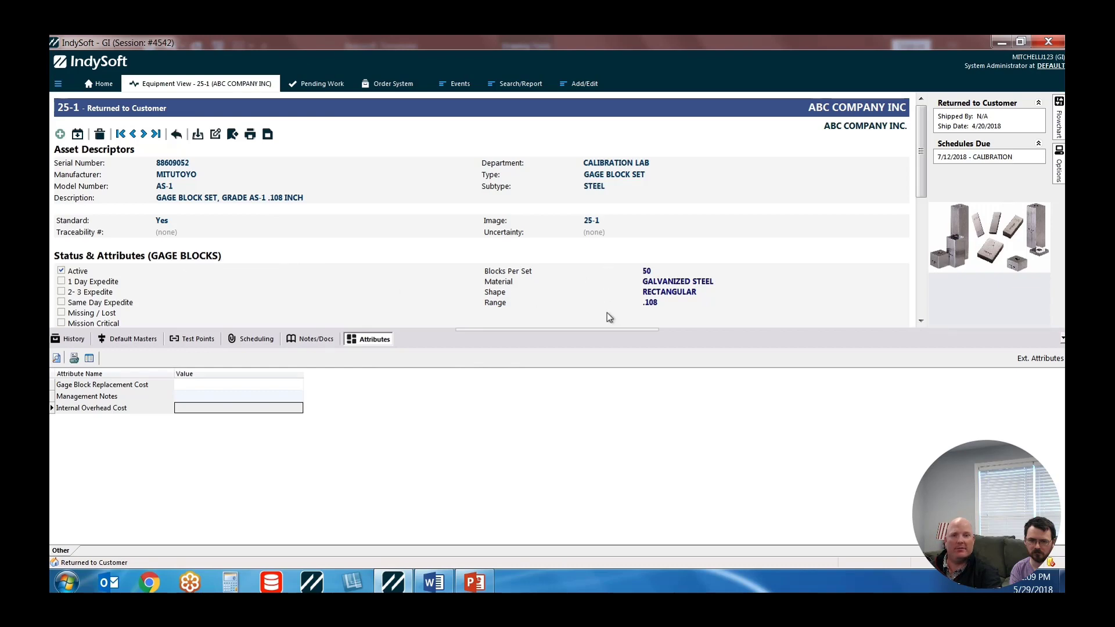
- Try to switch the gage block set's attribute type to THREAD PLUG
click(171, 256)
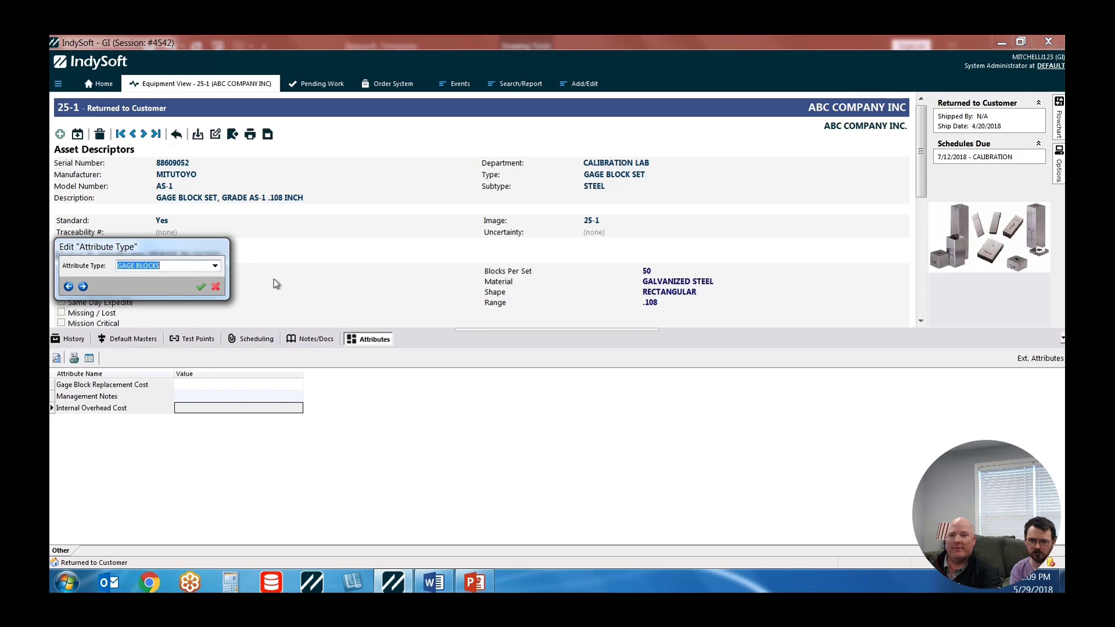
click(215, 266)
text(THREAD PLUG)
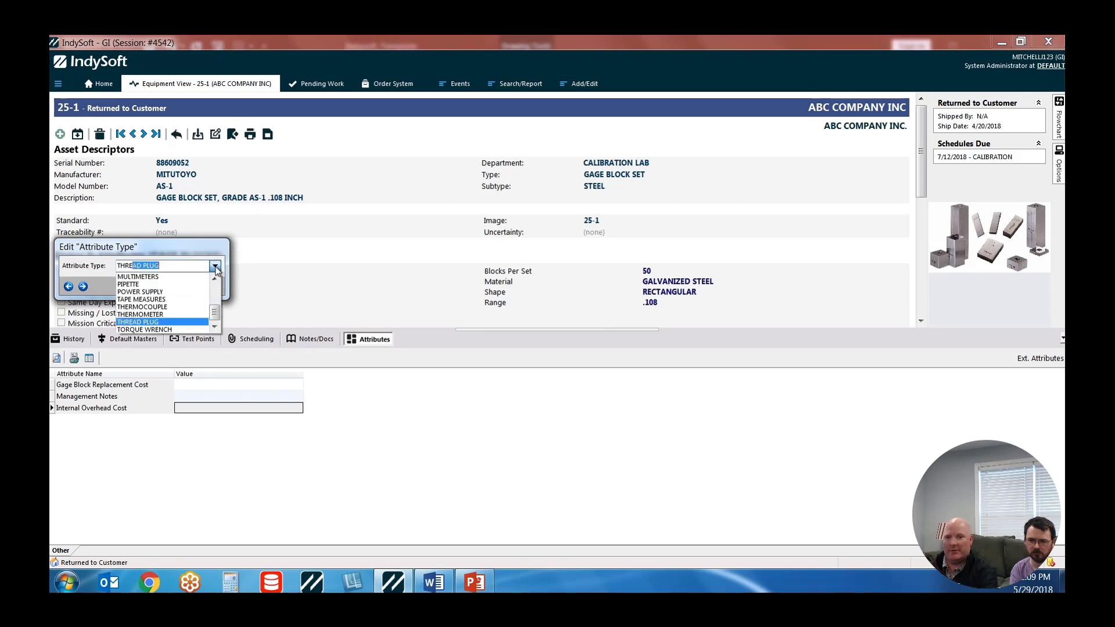
key(Return)
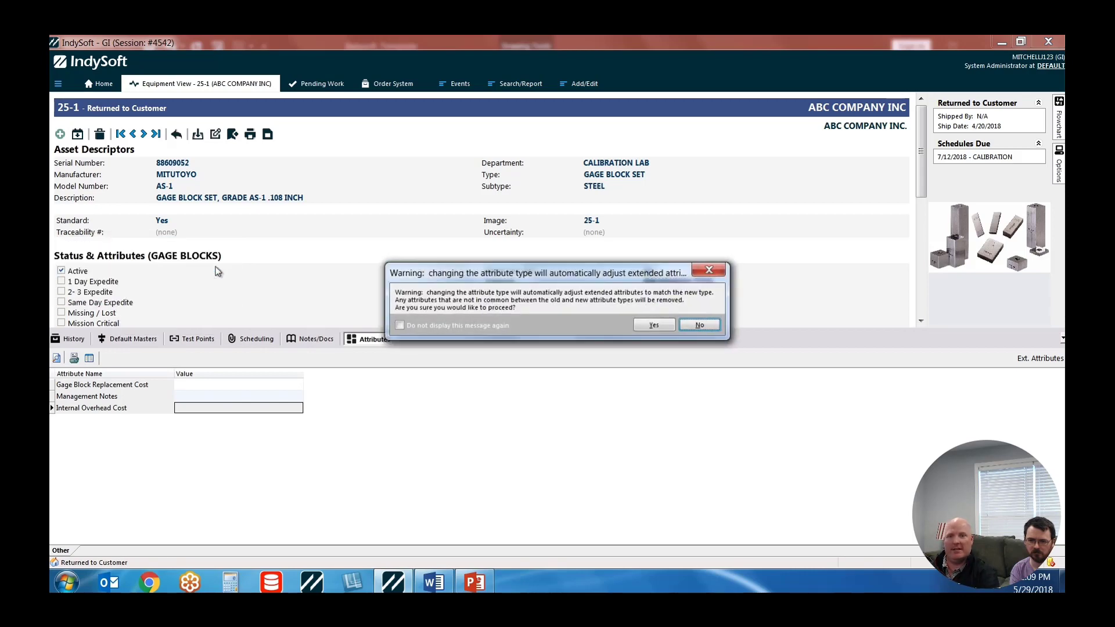
click(643, 325)
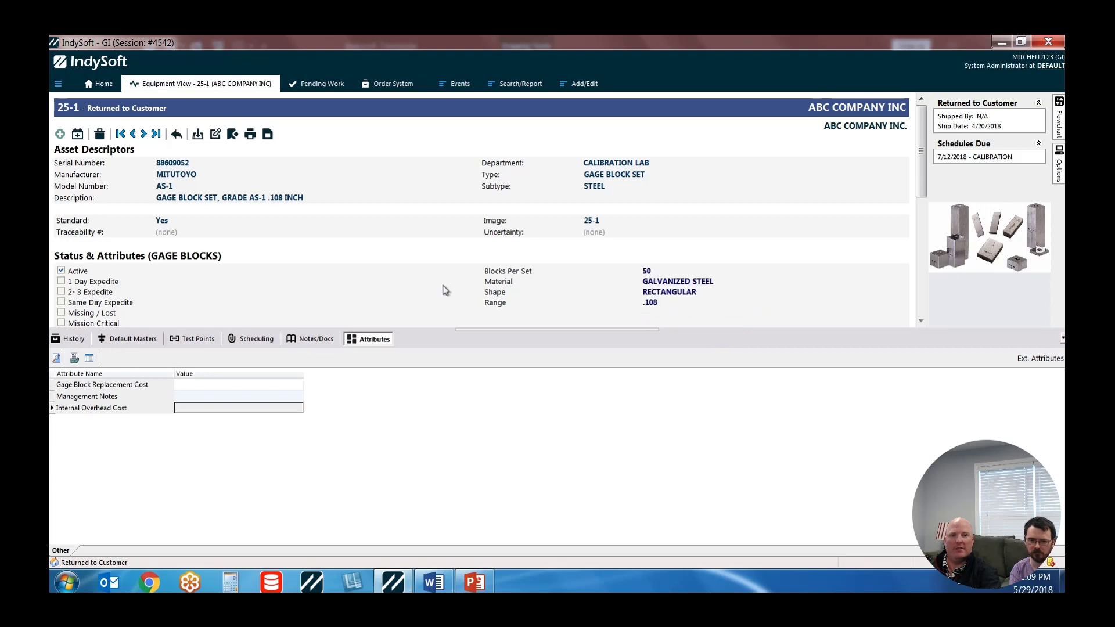
- Set the attribute type of the gage block set to THREAD PLUG again and accept removal of the non-matching attributes
click(186, 256)
text(THREAD PLUG)
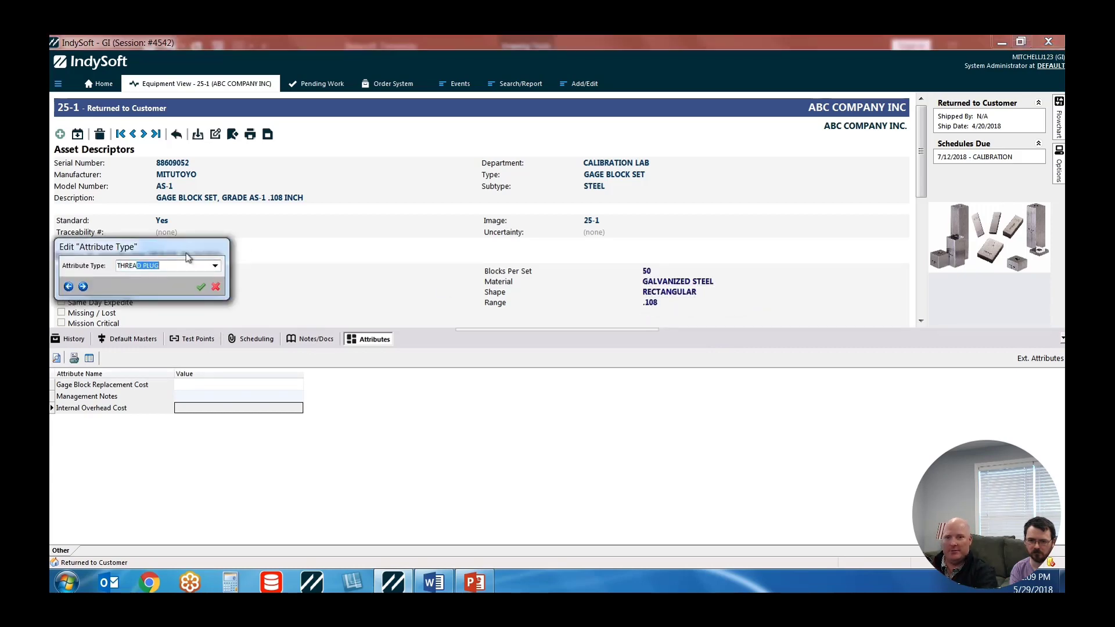
click(200, 287)
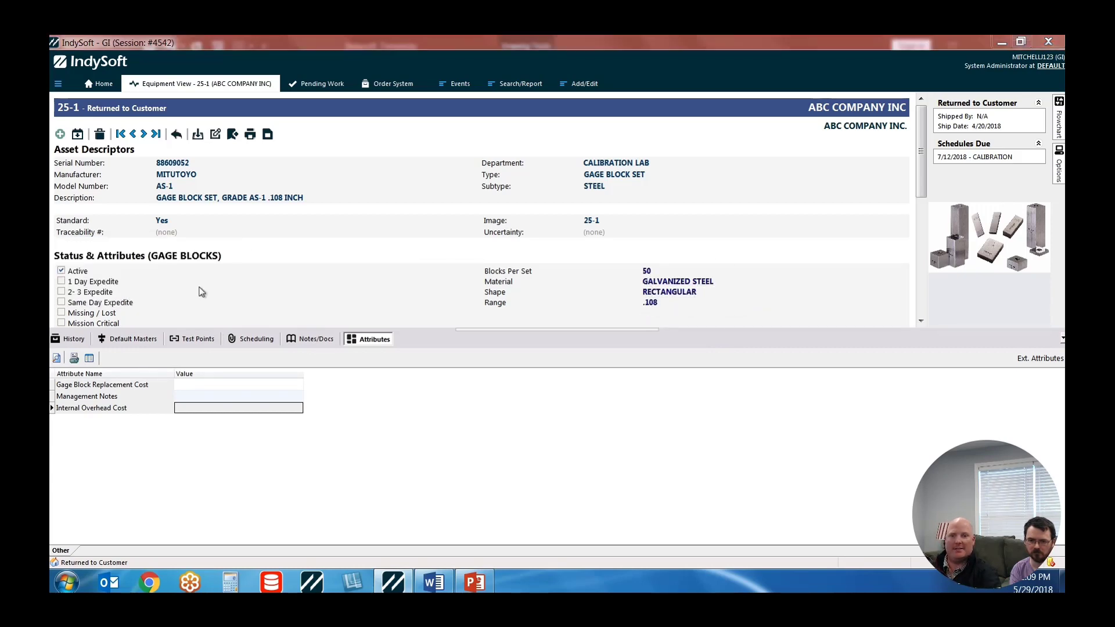
click(643, 325)
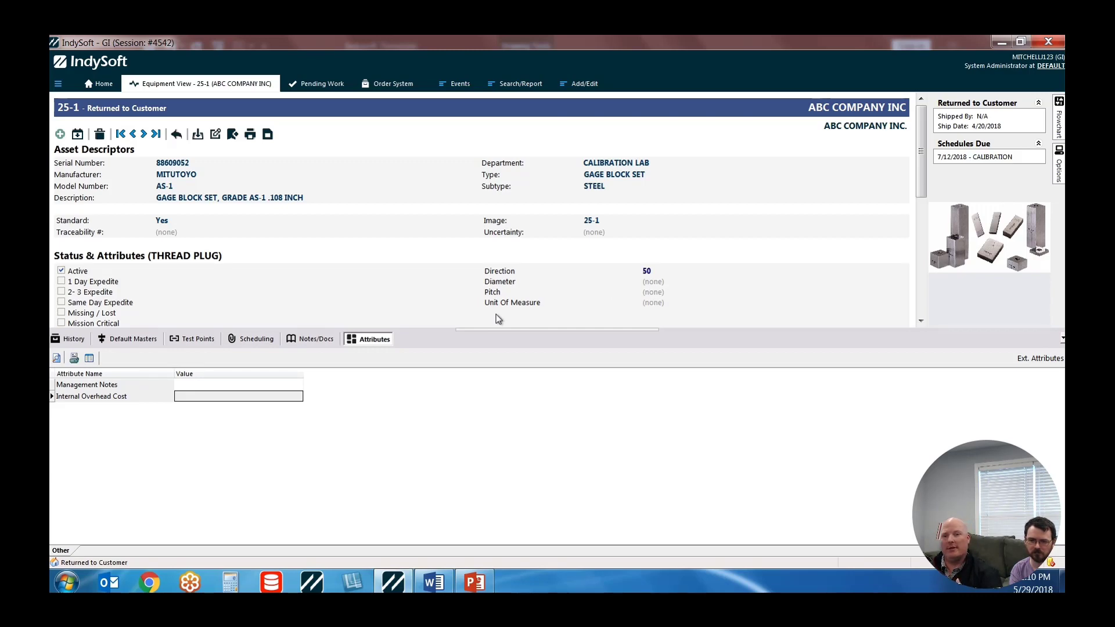
- Restore the gage block set's attribute type to GAGE BLOCKS and accept the attribute changes
double_click(154, 256)
text(GAGE BLOCKS)
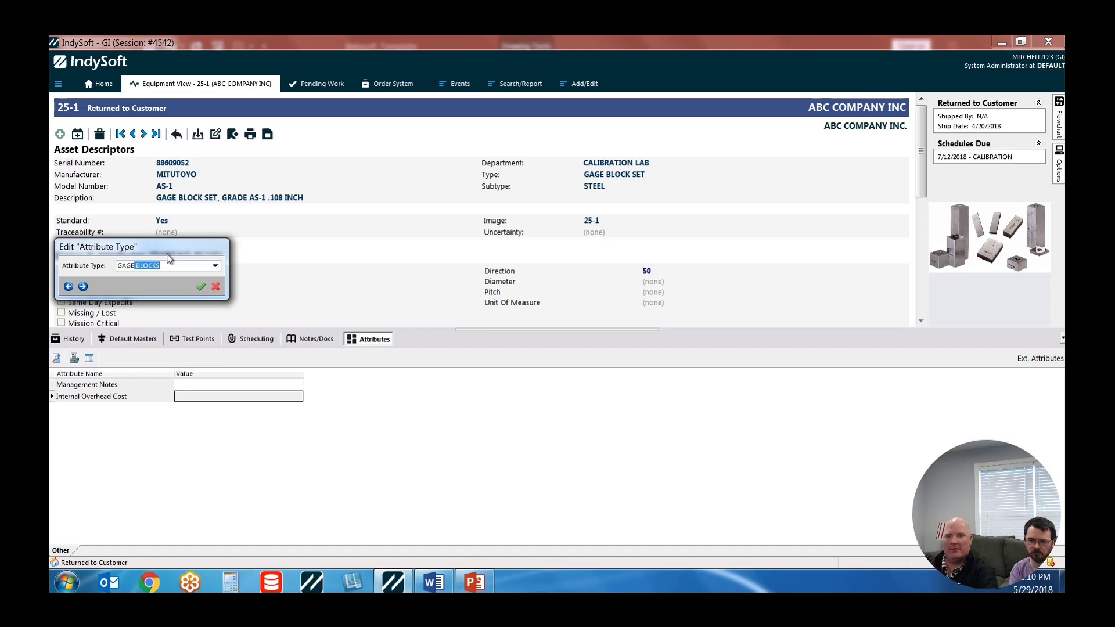
key(Return)
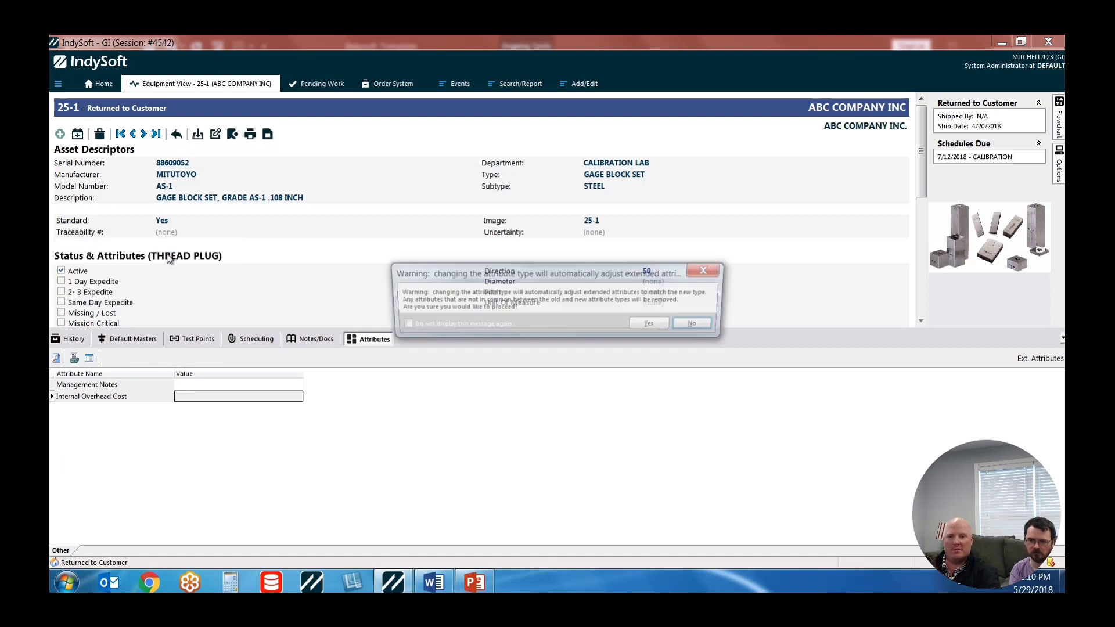
key(Left)
key(Return)
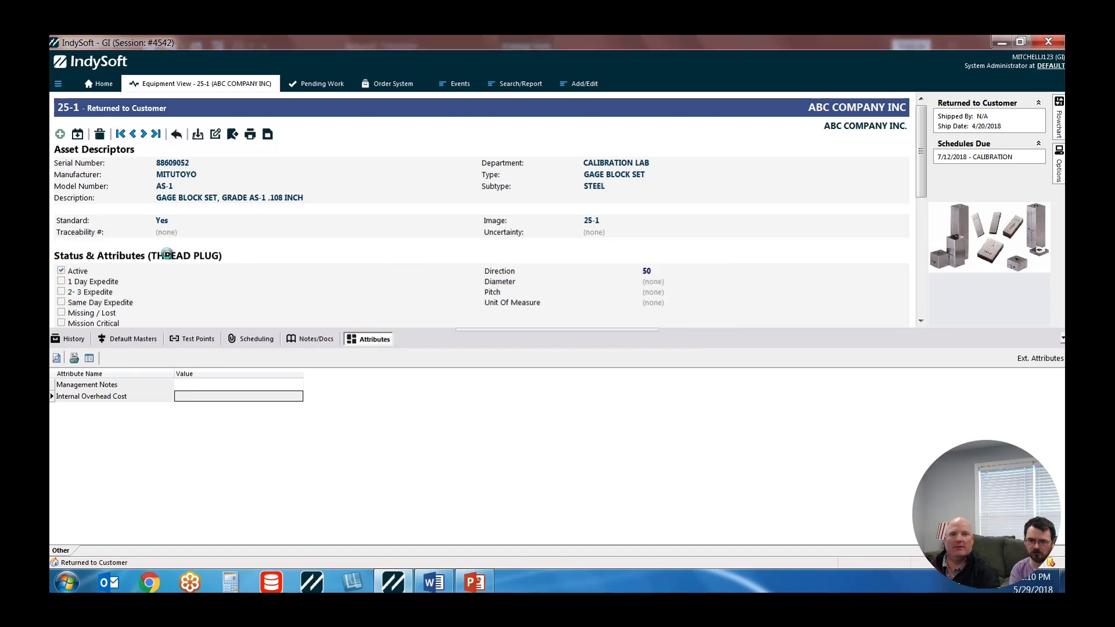
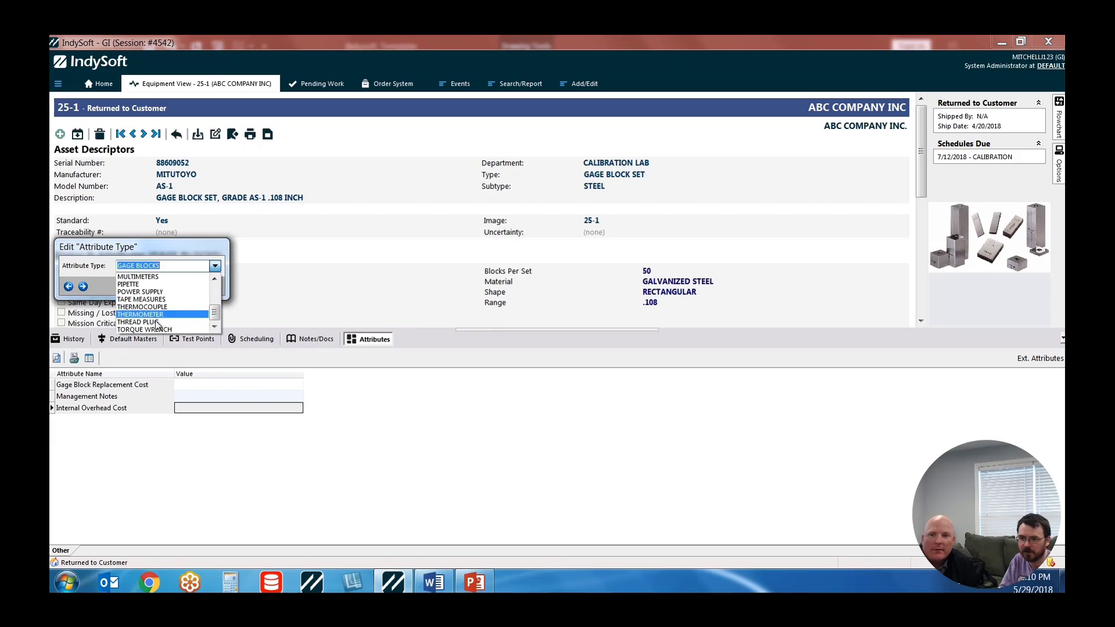
- Set the attribute type of equipment 25-1 to THREAD PLUG and accept the attribute changes
click(152, 321)
click(201, 287)
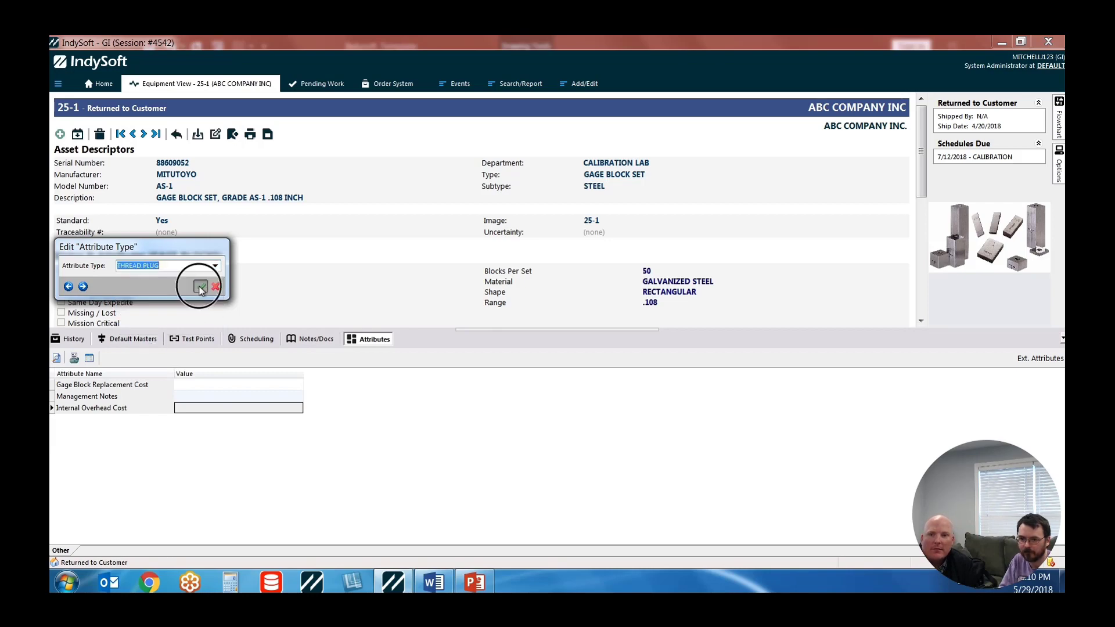
click(654, 325)
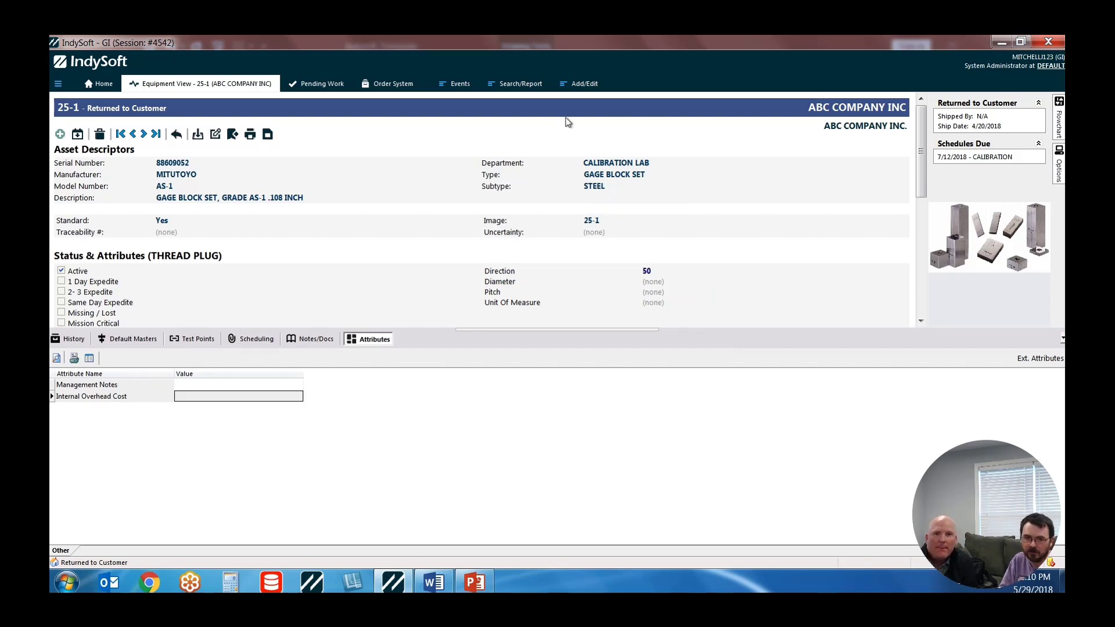
- Open the GAGE BLOCKS attribute type at its extended attributes and review the settings of GAGE BLOCK REPLACEMENT COST
click(576, 82)
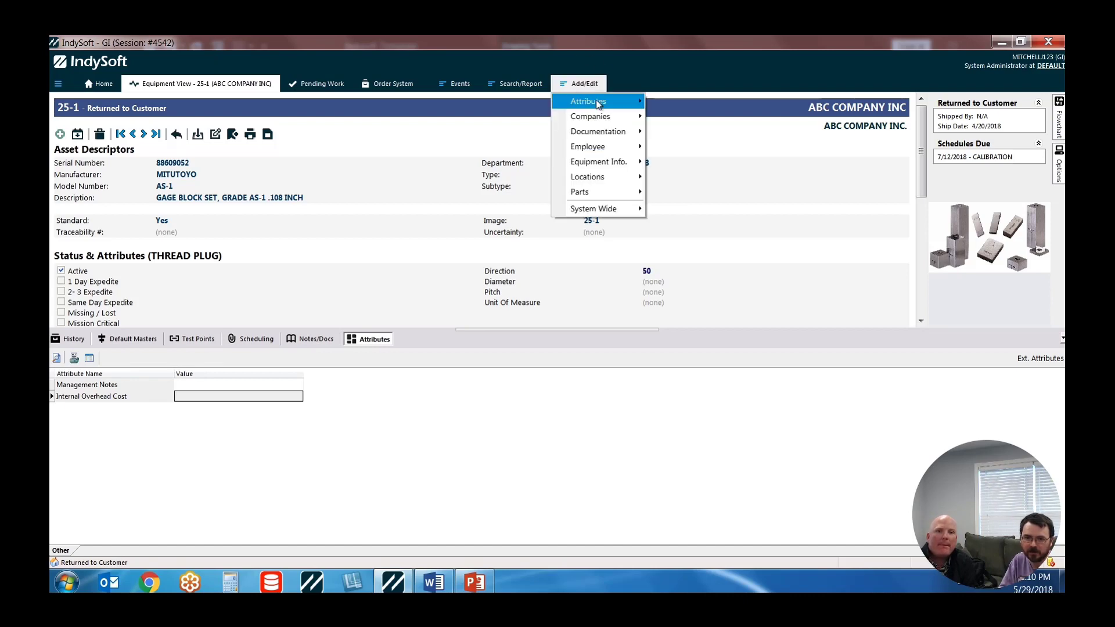
mouse_move(603, 104)
click(694, 101)
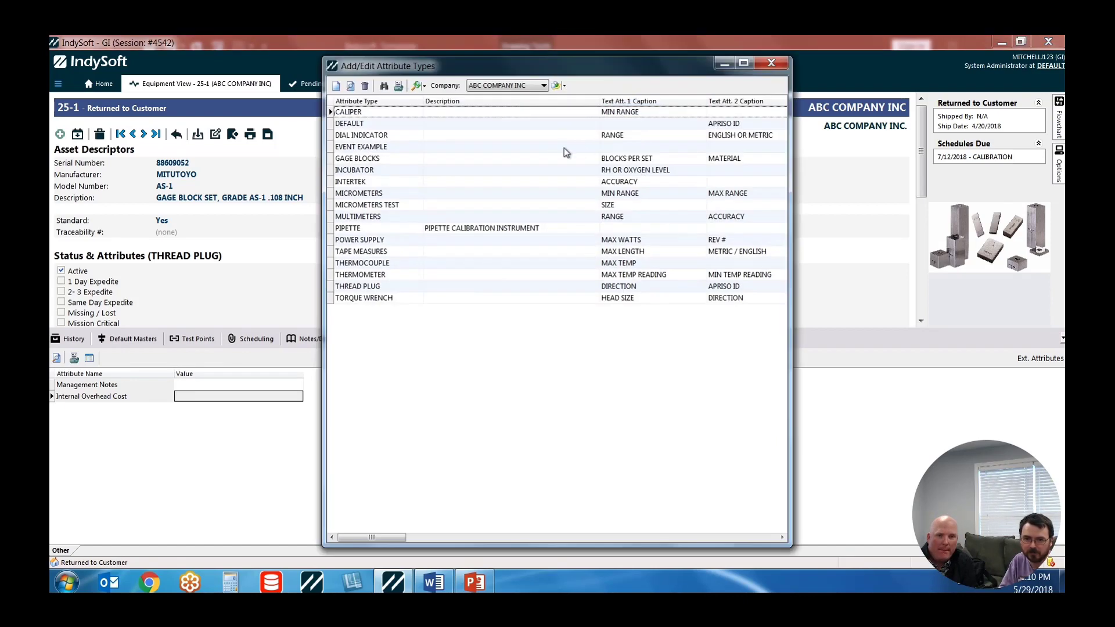
click(371, 160)
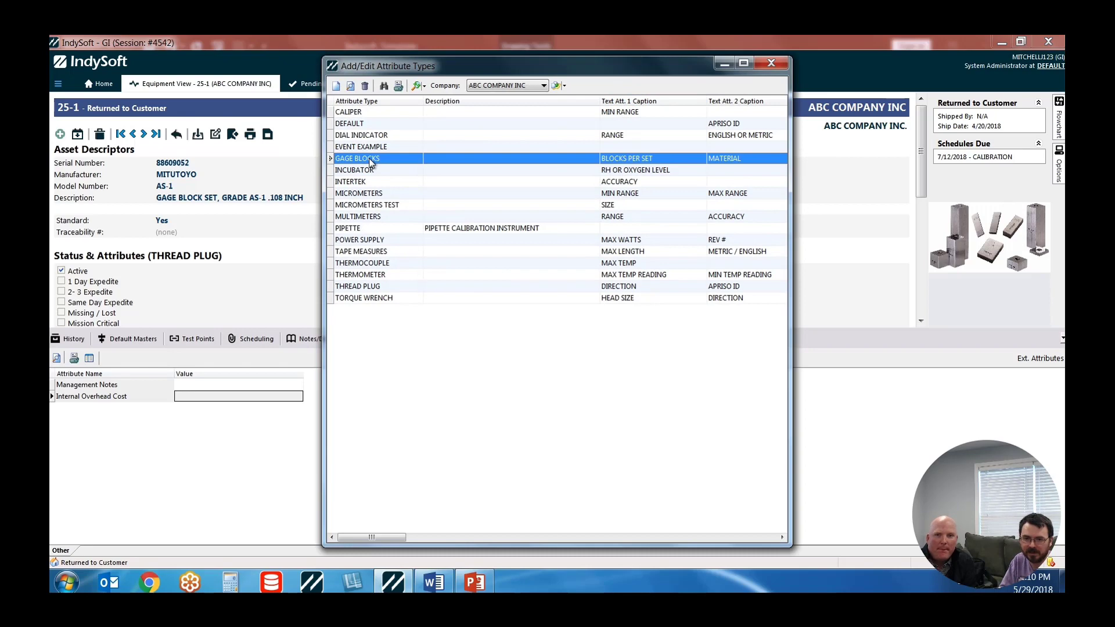
double_click(371, 162)
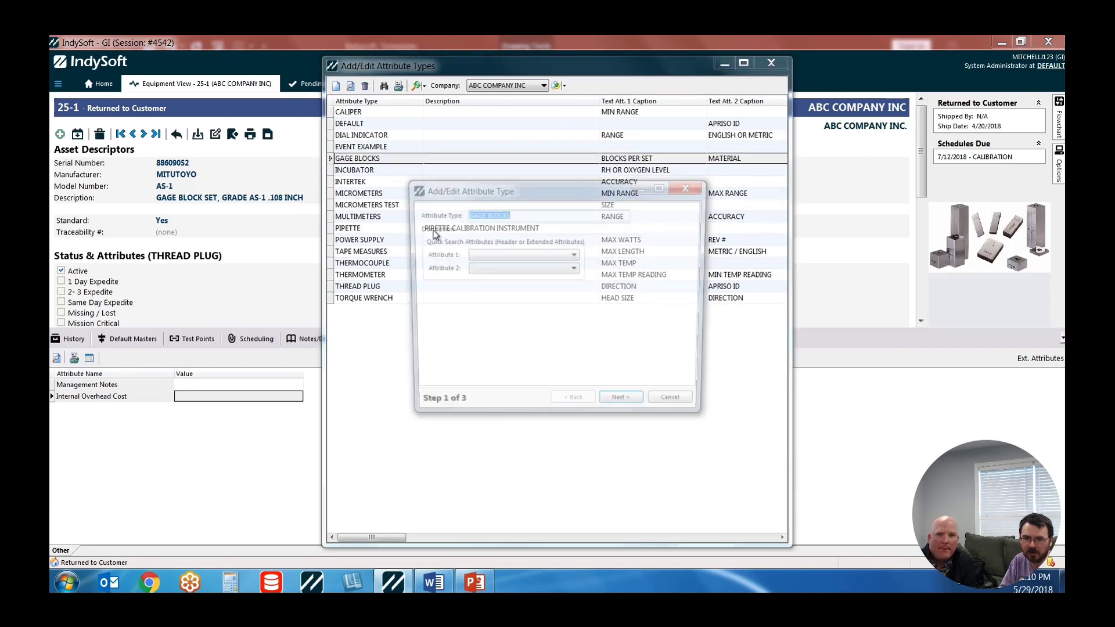
click(627, 407)
click(628, 408)
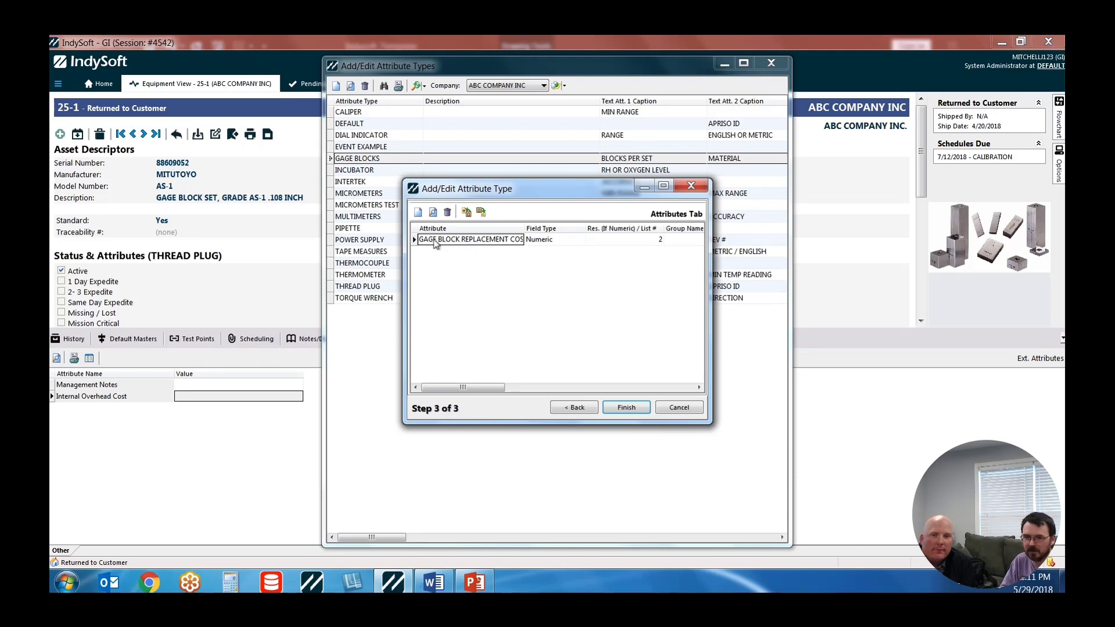
double_click(467, 241)
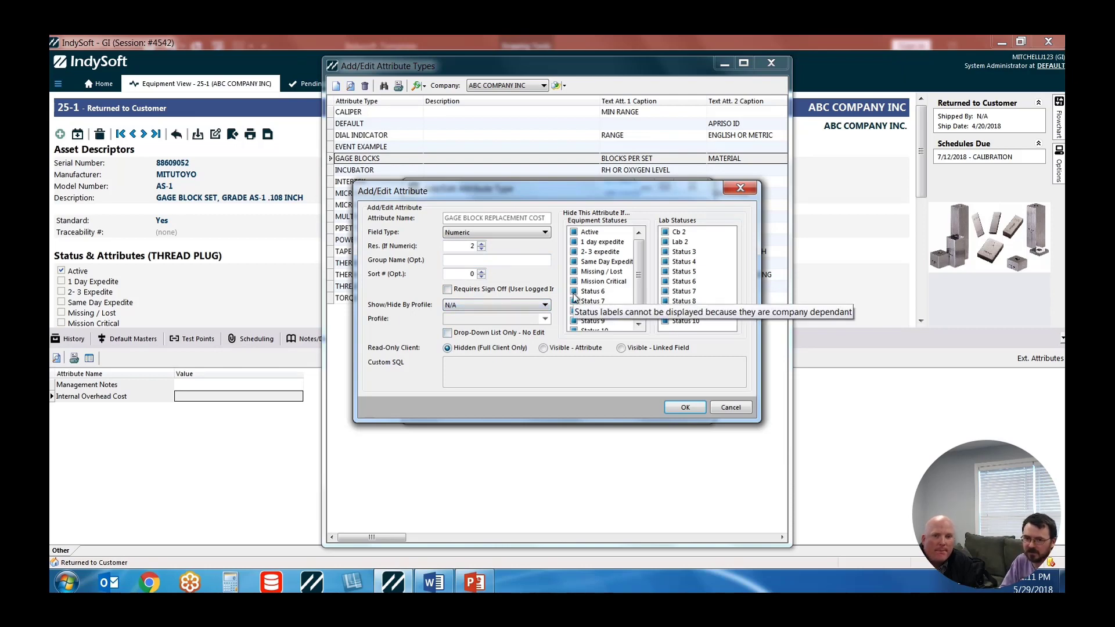
click(686, 408)
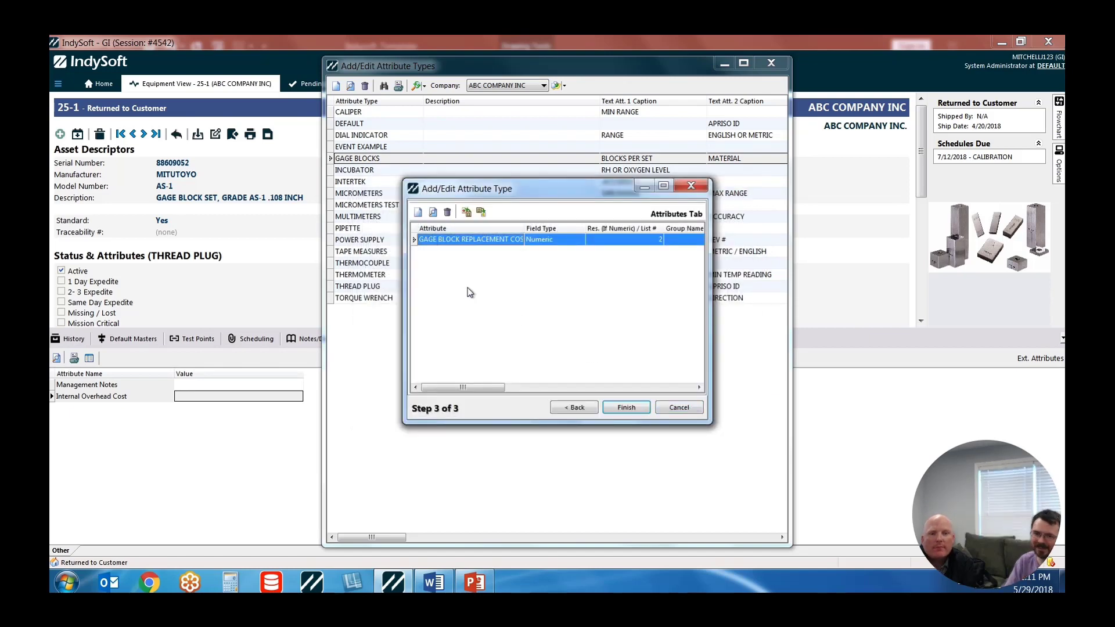
- Add an extended attribute named GAGE BLOCK SIZES with field type Memo to the GAGE BLOCKS attribute type
click(419, 213)
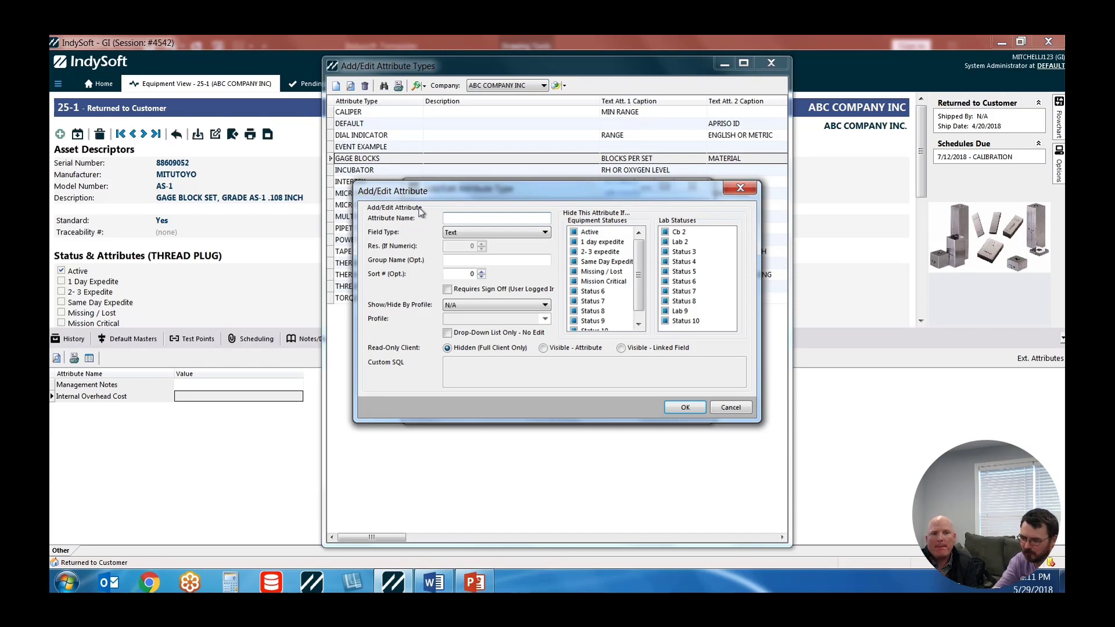
text(GAGE BLOCK SIZE)
click(484, 234)
click(468, 286)
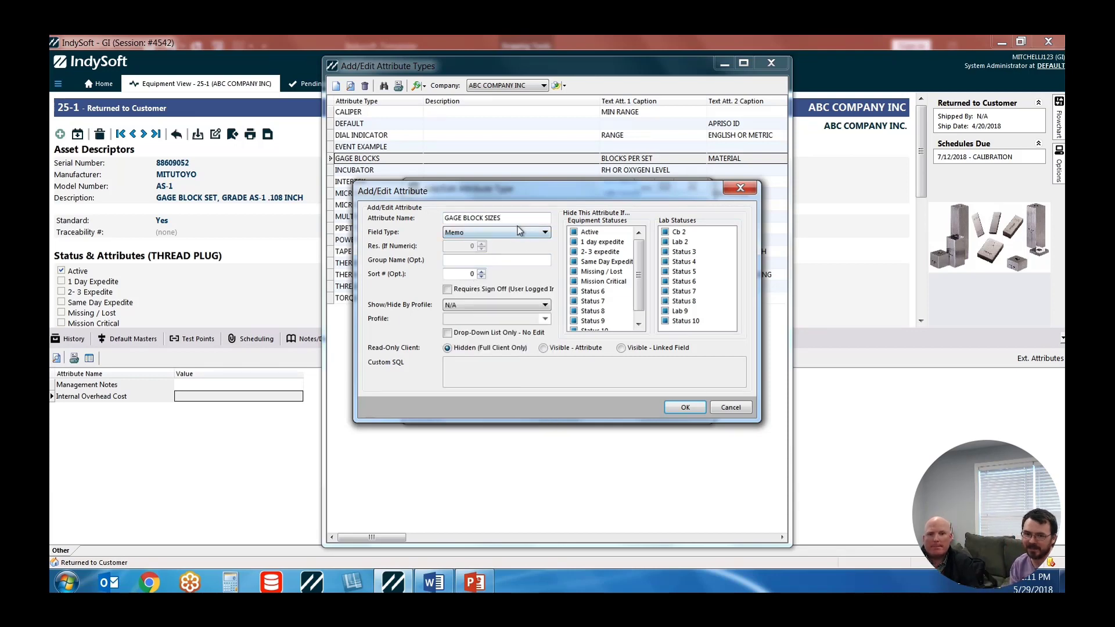
click(677, 406)
- Save the GAGE BLOCKS attribute type, updating related equipment across all companies and syncing templates, and close the attribute types list
click(616, 407)
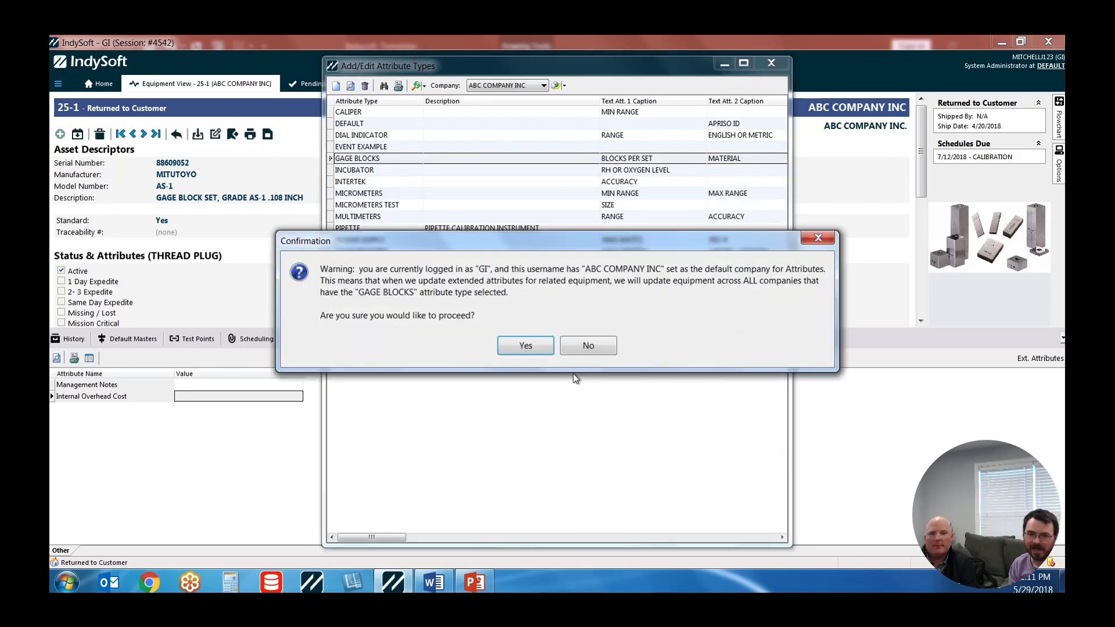
click(540, 352)
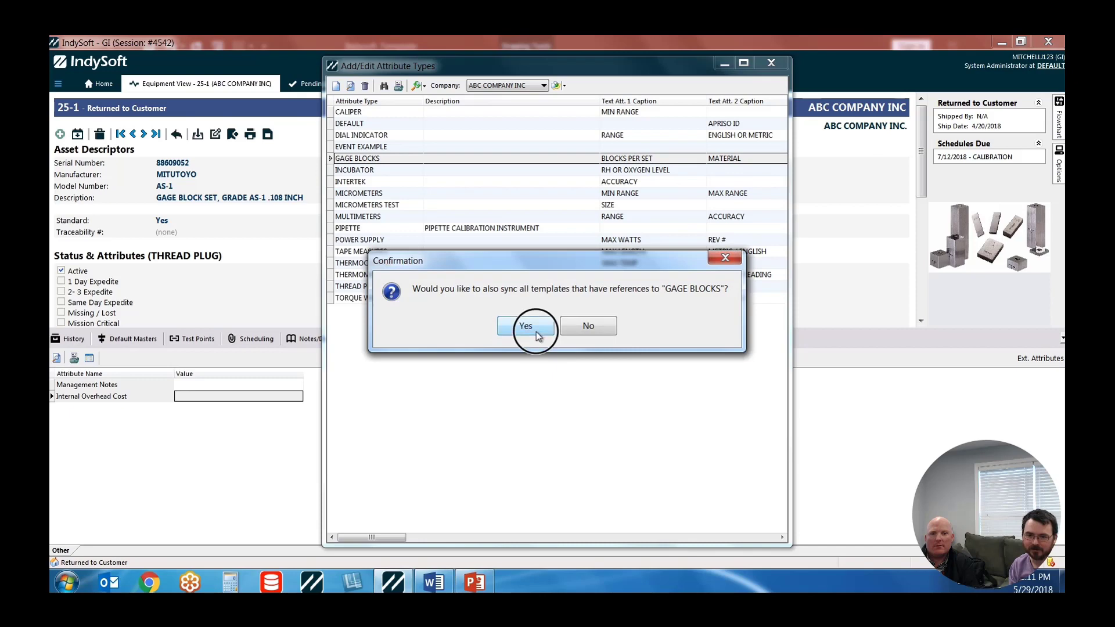
click(534, 329)
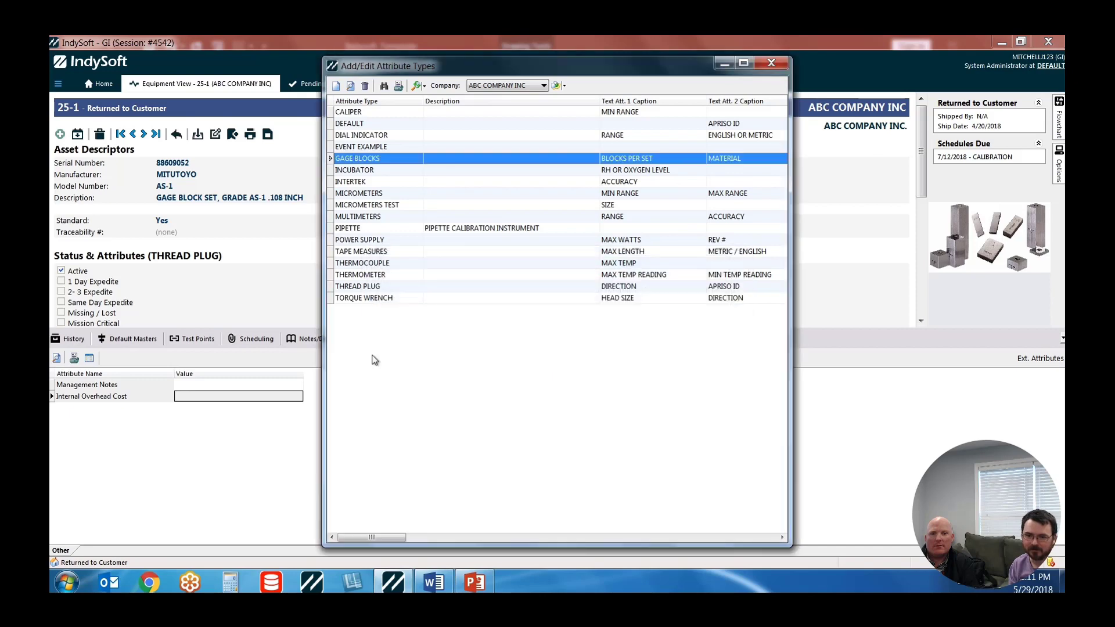
click(779, 64)
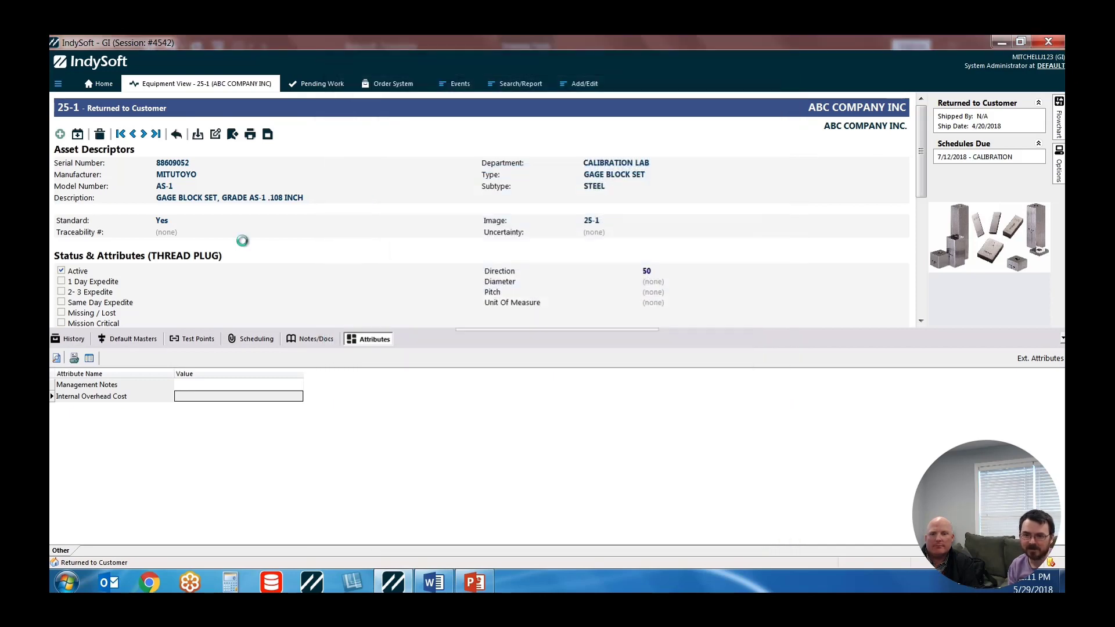
- Set the attribute type of equipment 25-1 back to GAGE BLOCKS and accept the attribute changes
click(200, 259)
text(GAG)
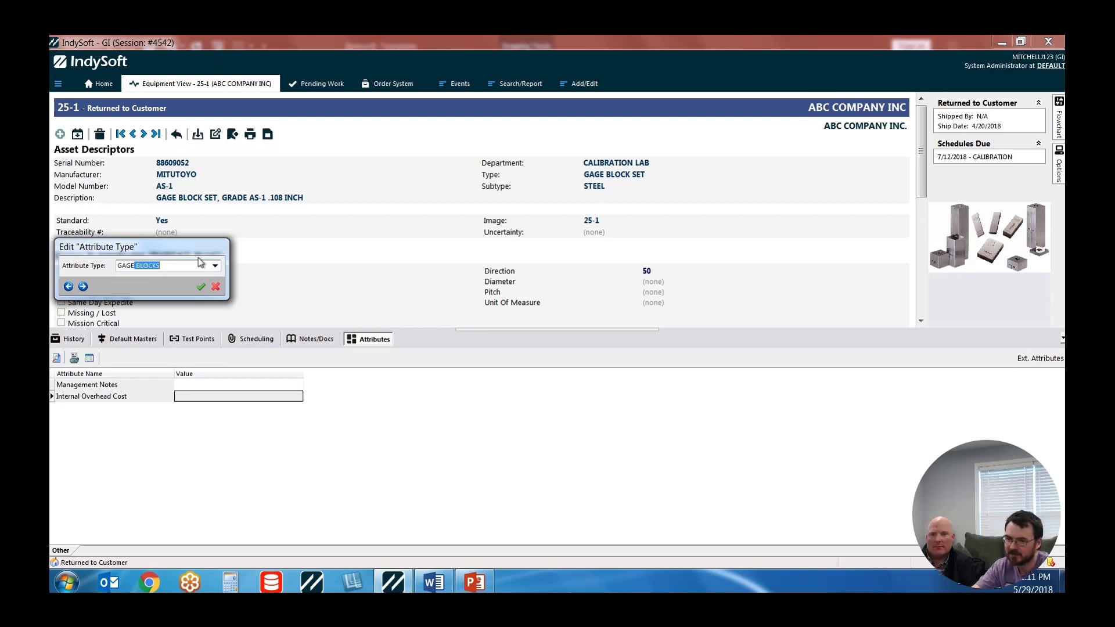
text(E)
key(Return)
click(653, 325)
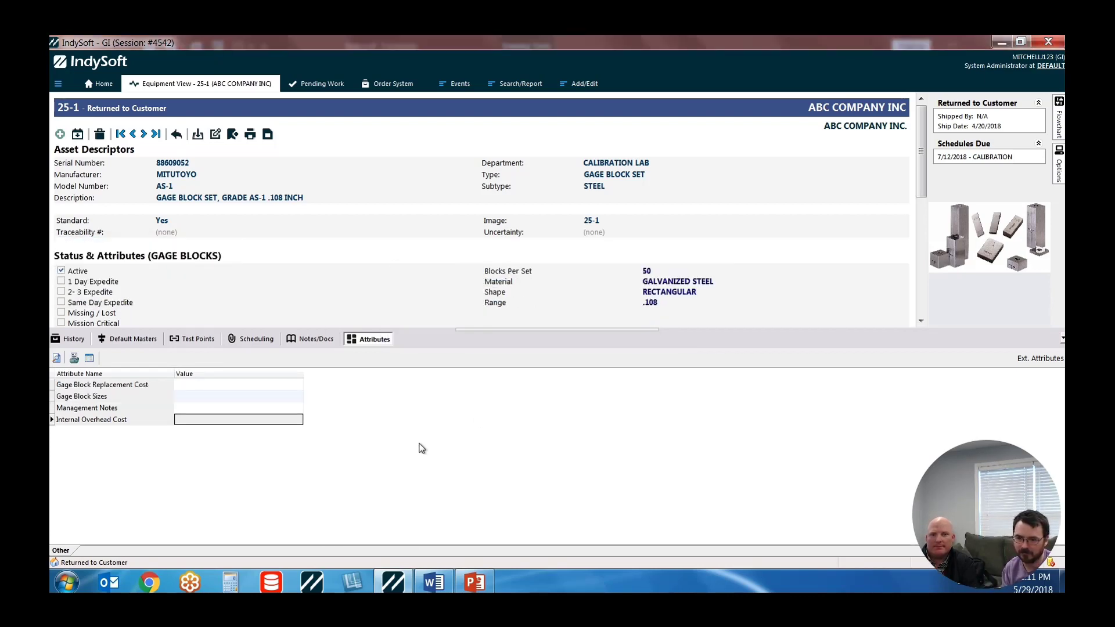
- Examine the value editor of the Gage Block Sizes attribute and close it without entering a value
click(191, 402)
click(192, 400)
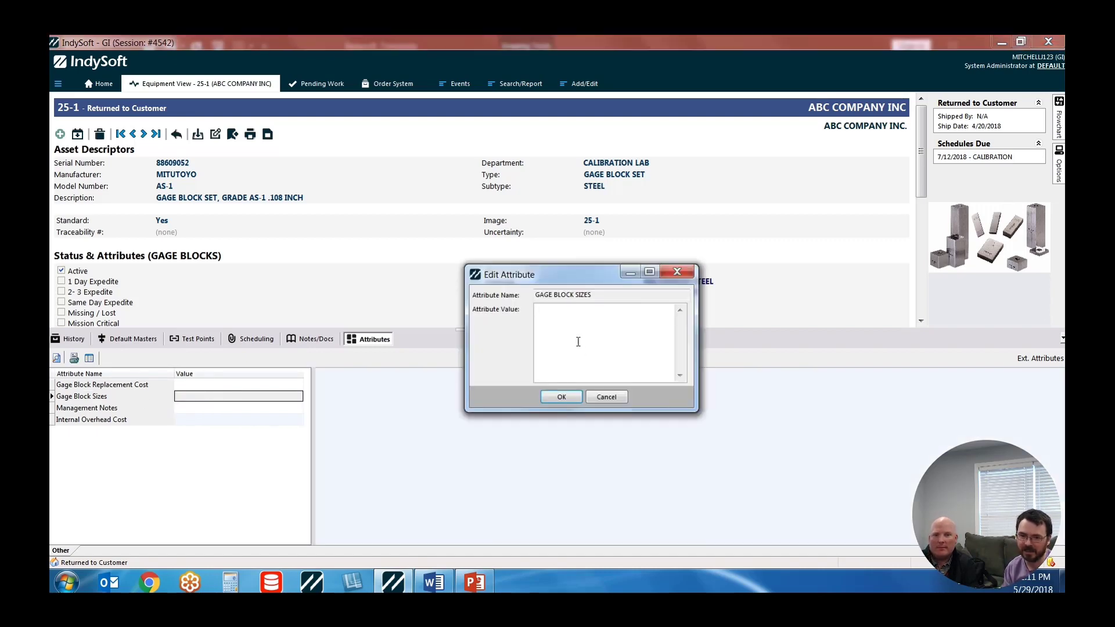
click(598, 399)
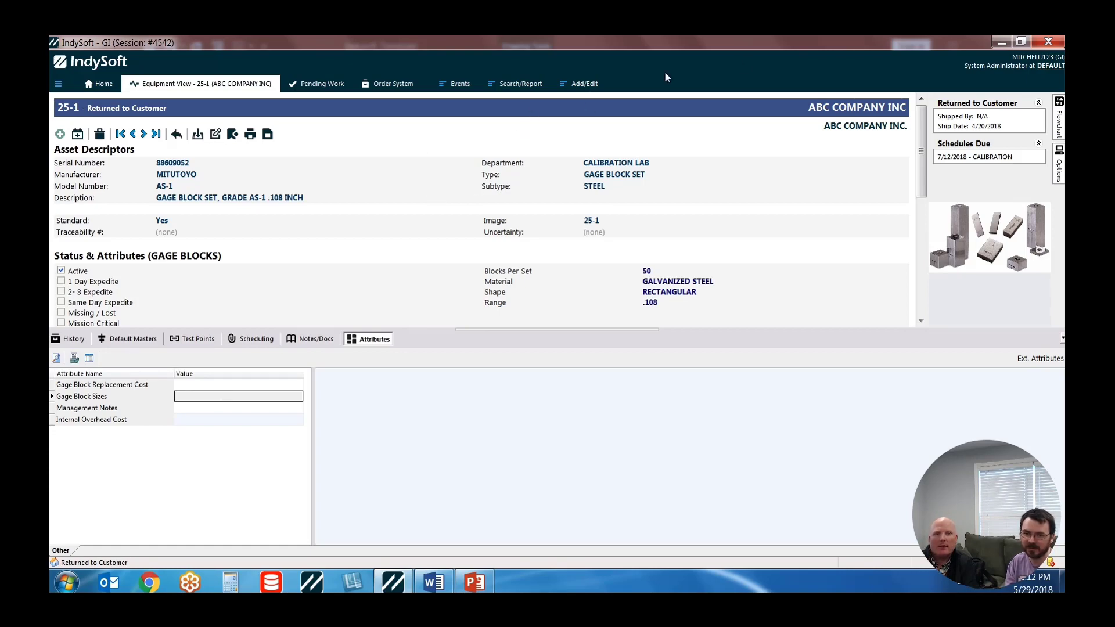
- Find ABC COMPANY INC by filtering the companies list for ABC, and open its extended attributes
click(580, 85)
mouse_move(590, 116)
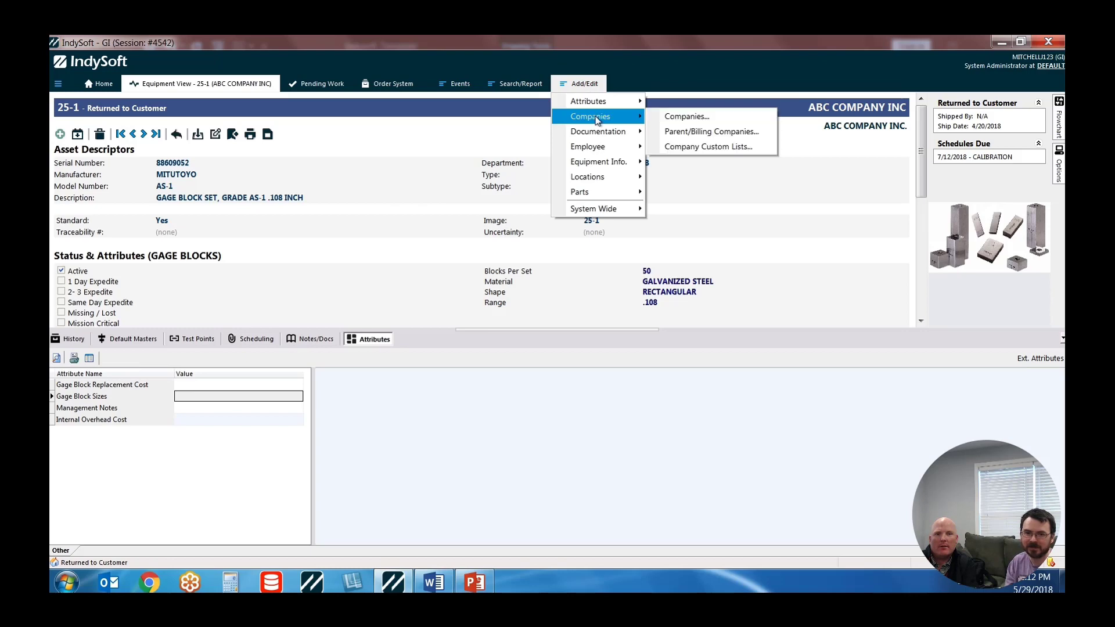
click(704, 120)
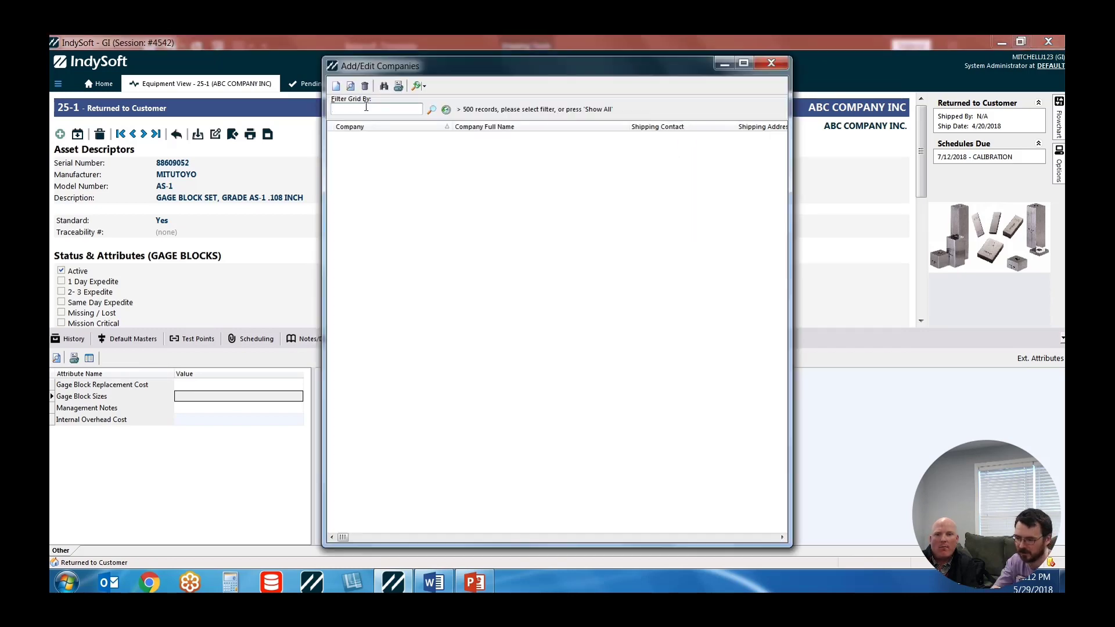
text(ABC)
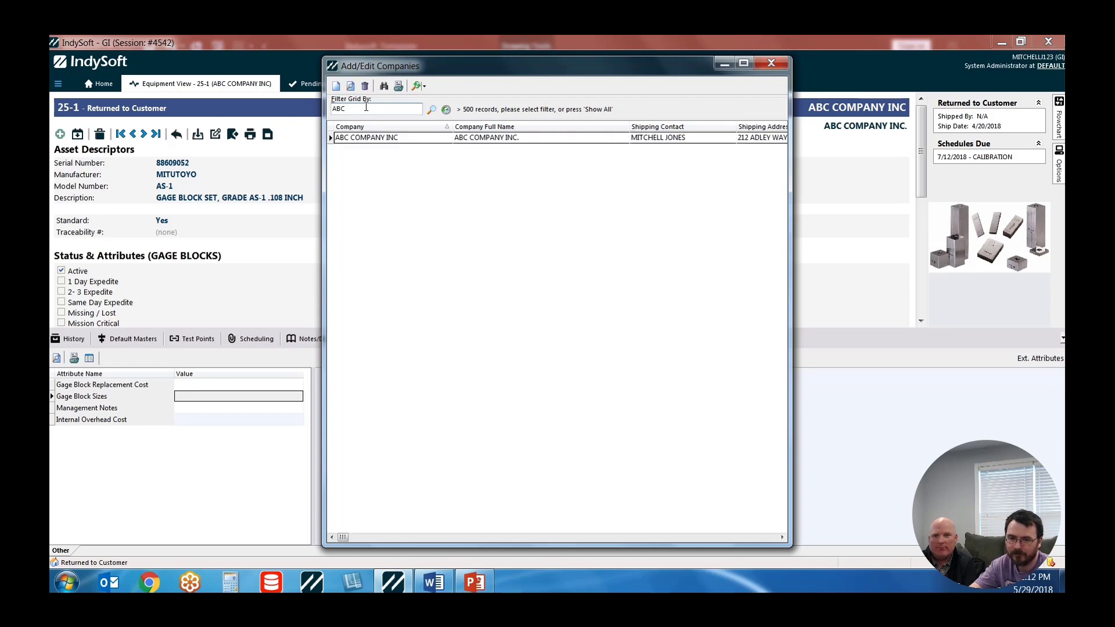
click(382, 140)
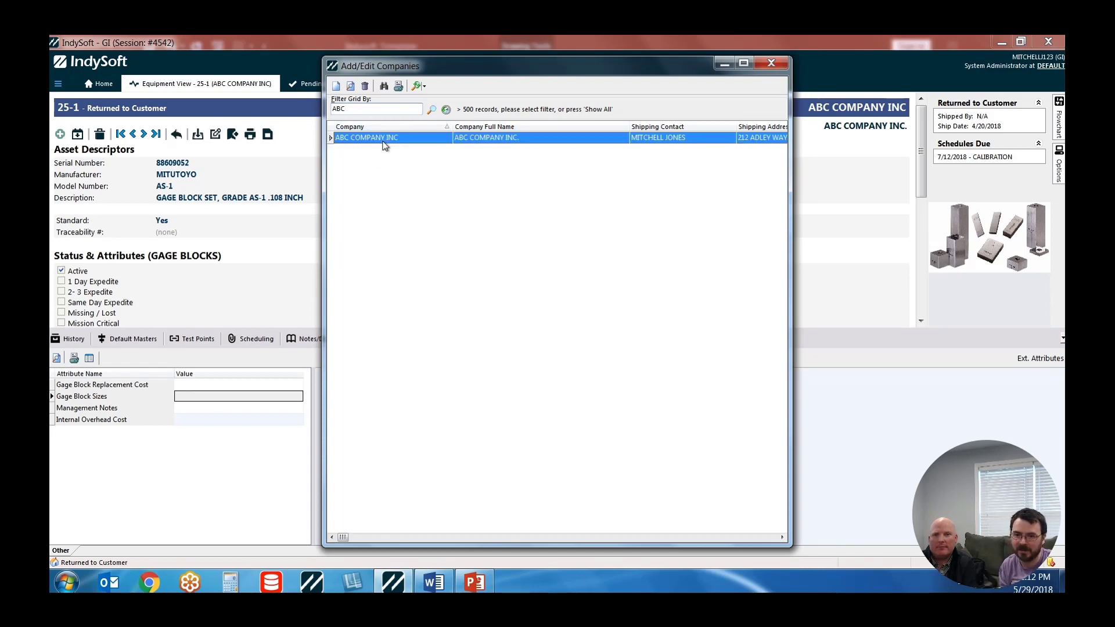
double_click(382, 139)
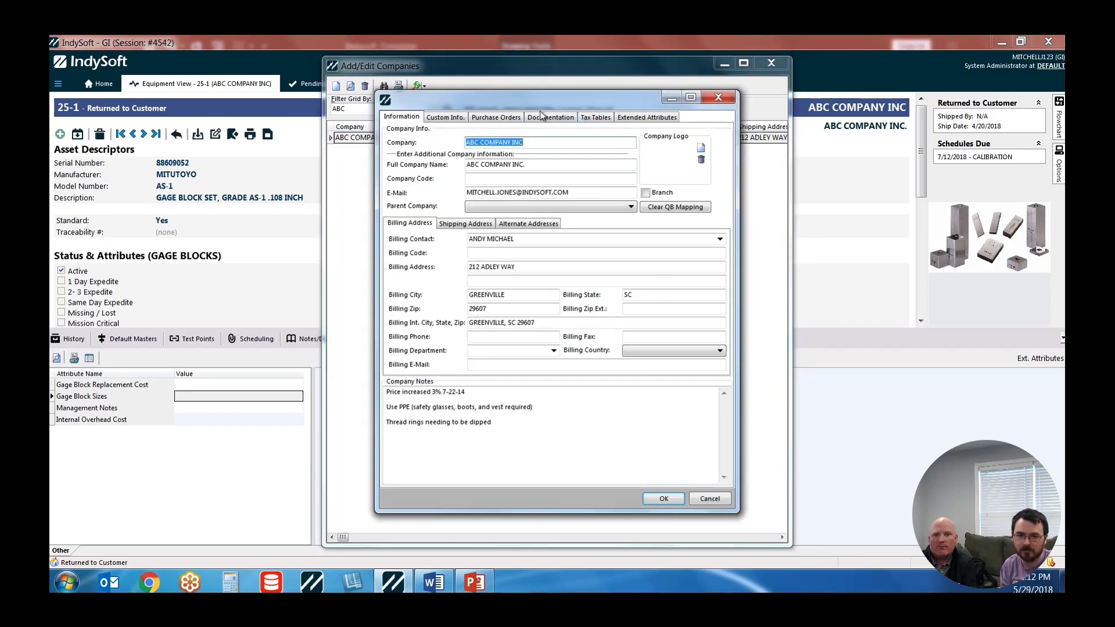
click(659, 120)
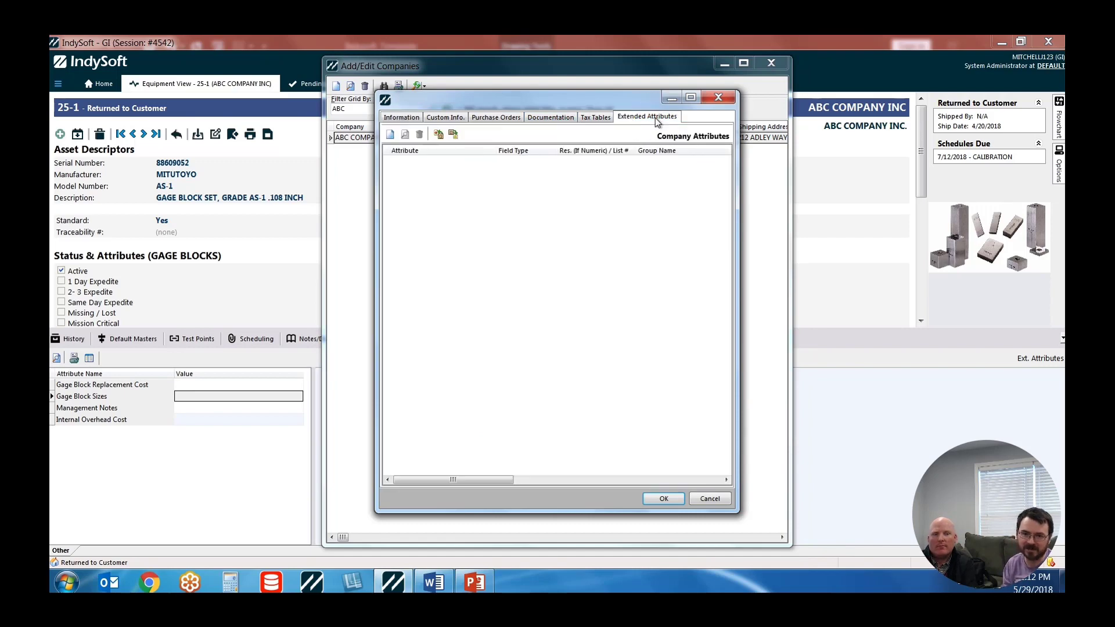
- Add a company extended attribute named SPECIAL INST with field type Text
click(390, 134)
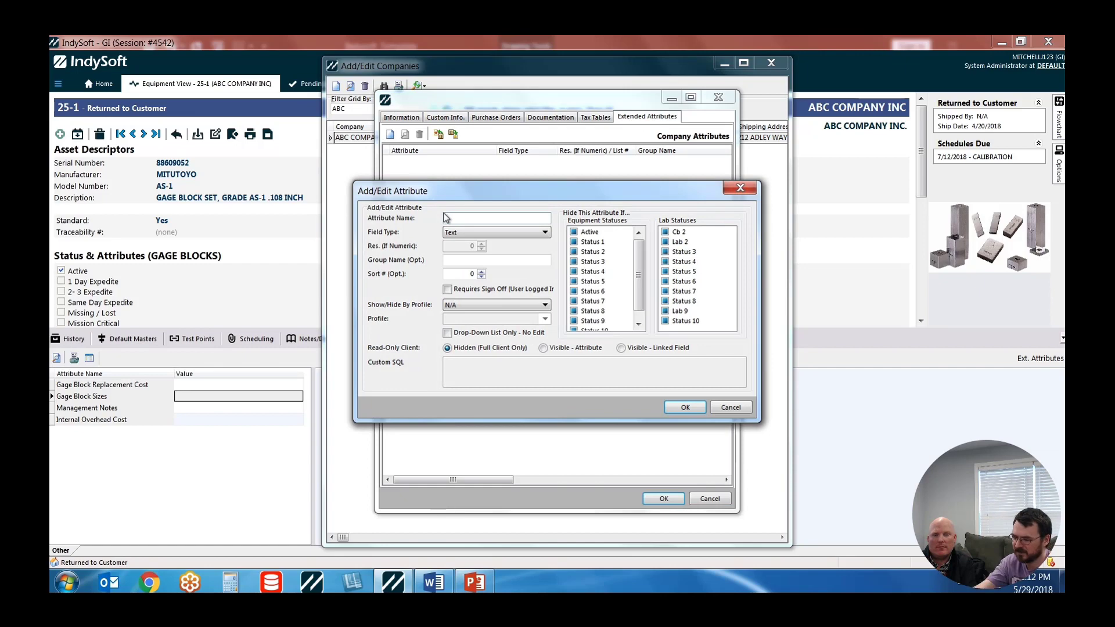
click(446, 218)
text(SPECIAL INST)
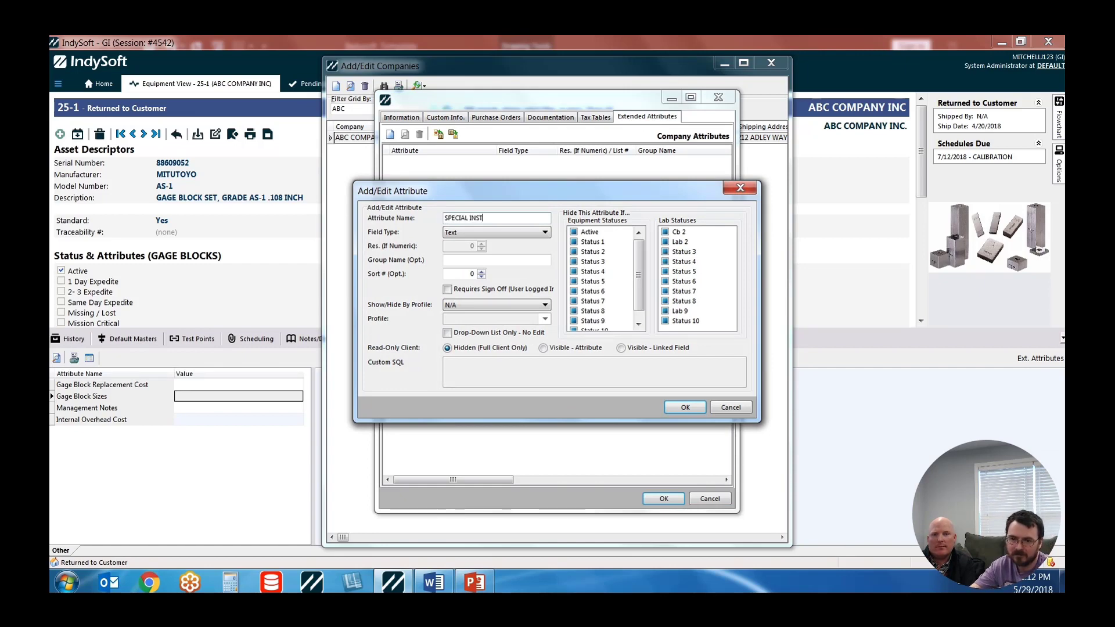
click(467, 231)
click(467, 231)
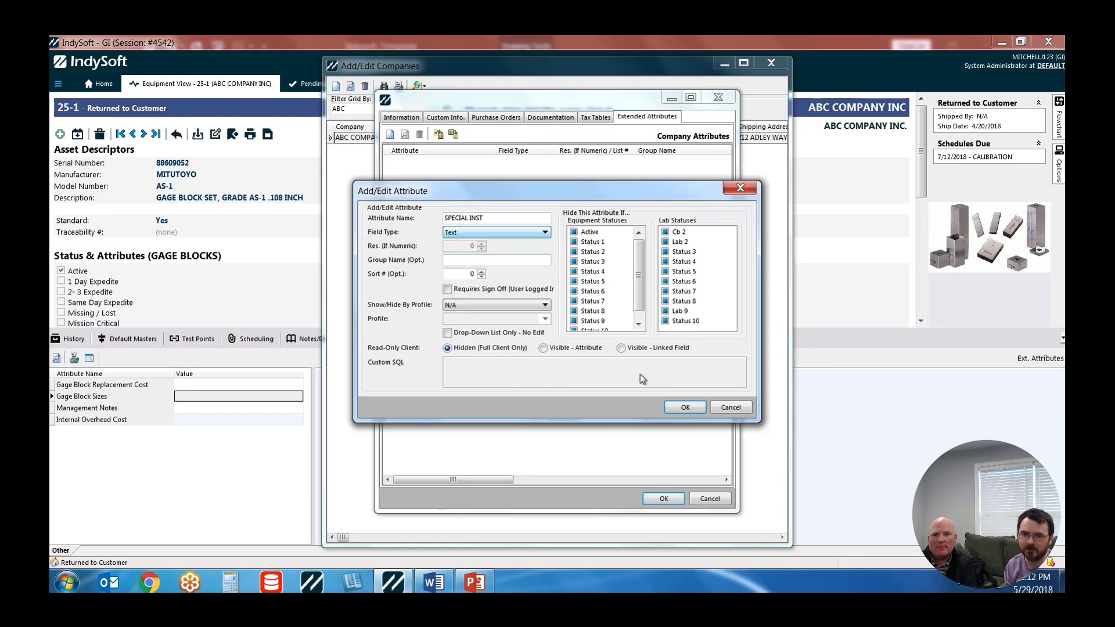
click(674, 407)
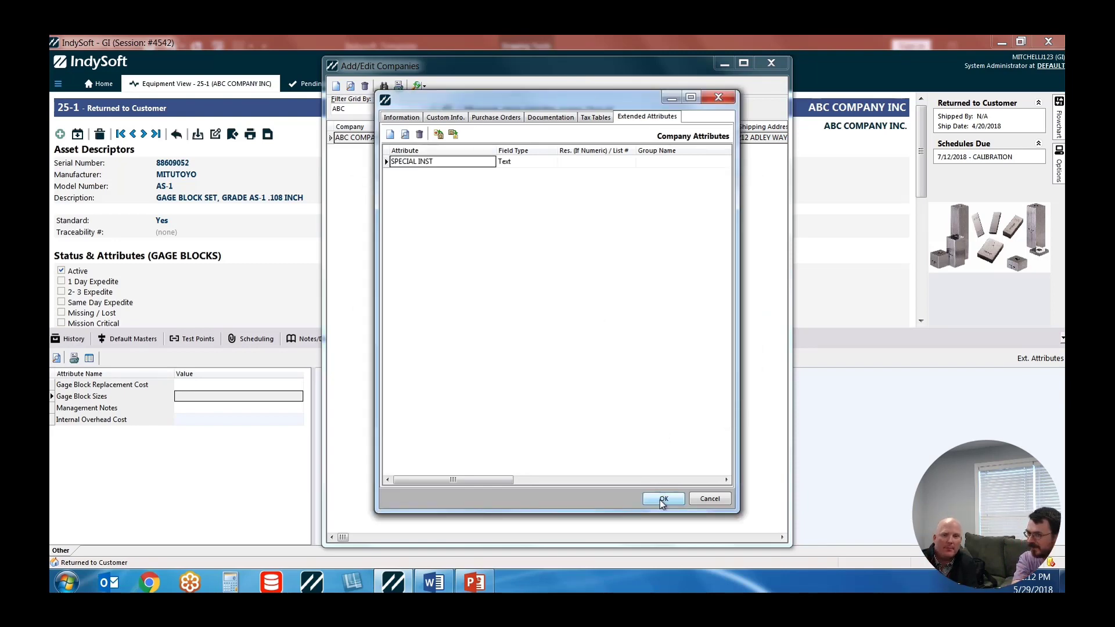
- Save the ABC COMPANY INC record and return to the extended attributes of equipment 25-1
click(662, 499)
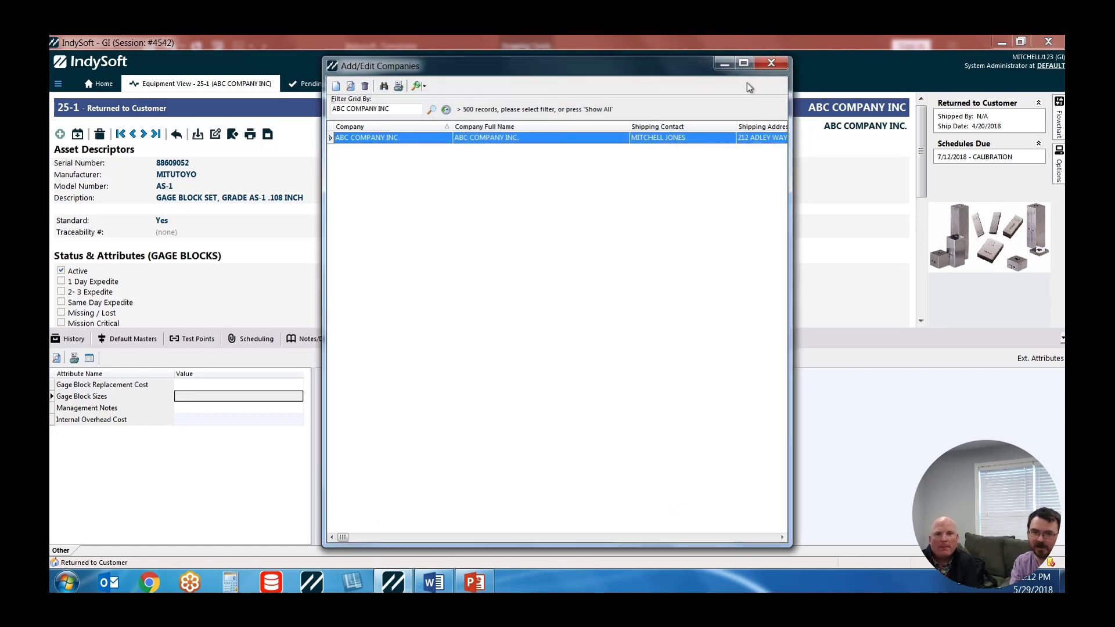
click(771, 63)
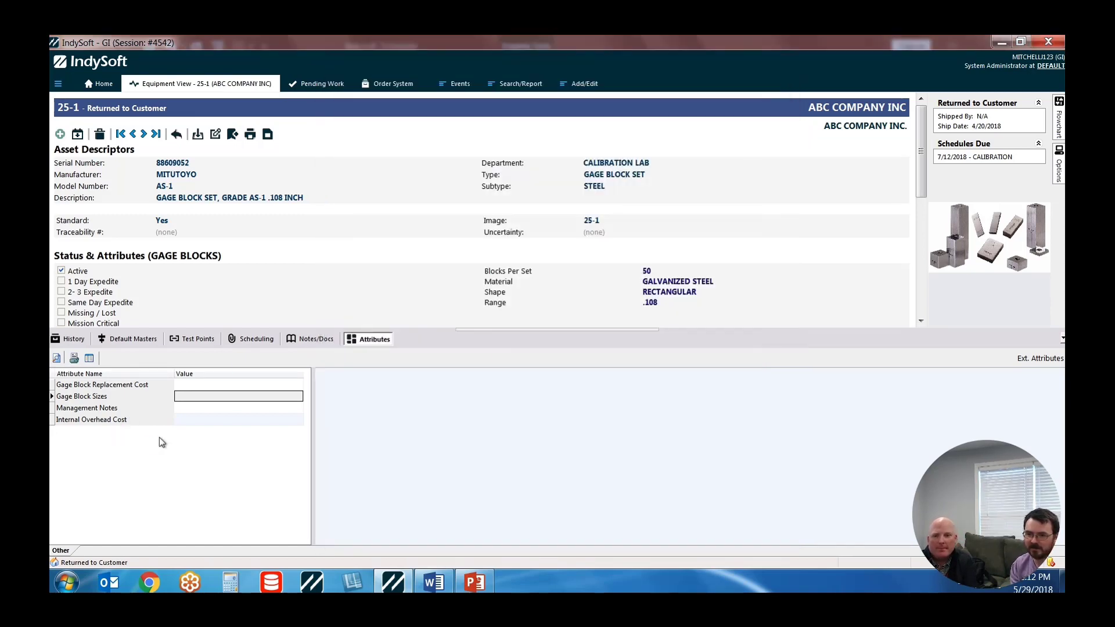
click(100, 421)
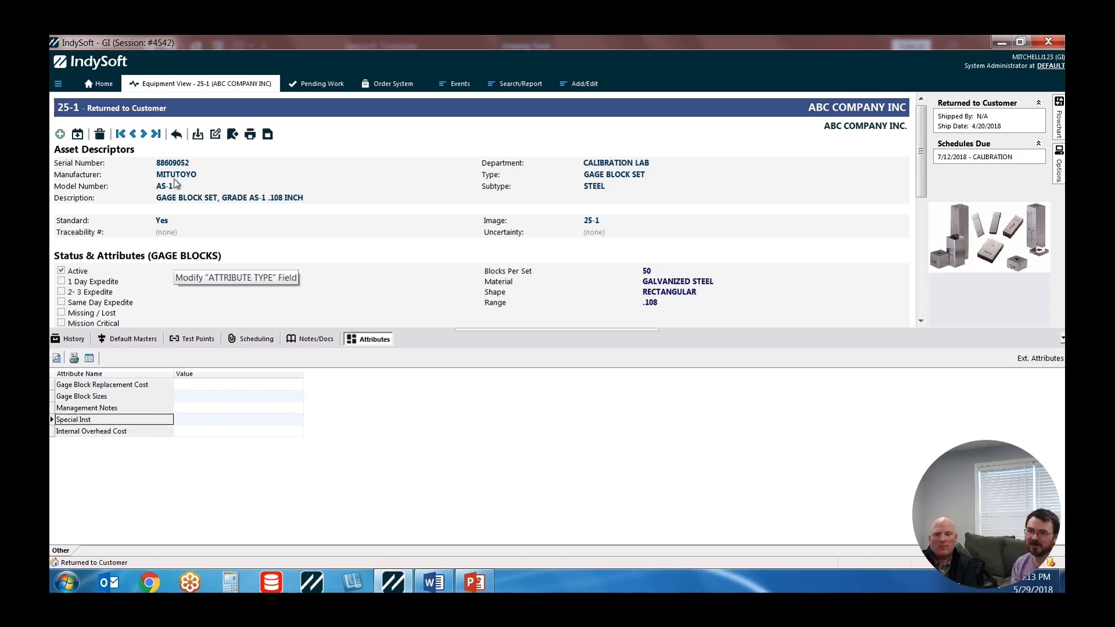
- Open the System Wide Preferences from the home page and view the system-wide extended attributes
click(103, 85)
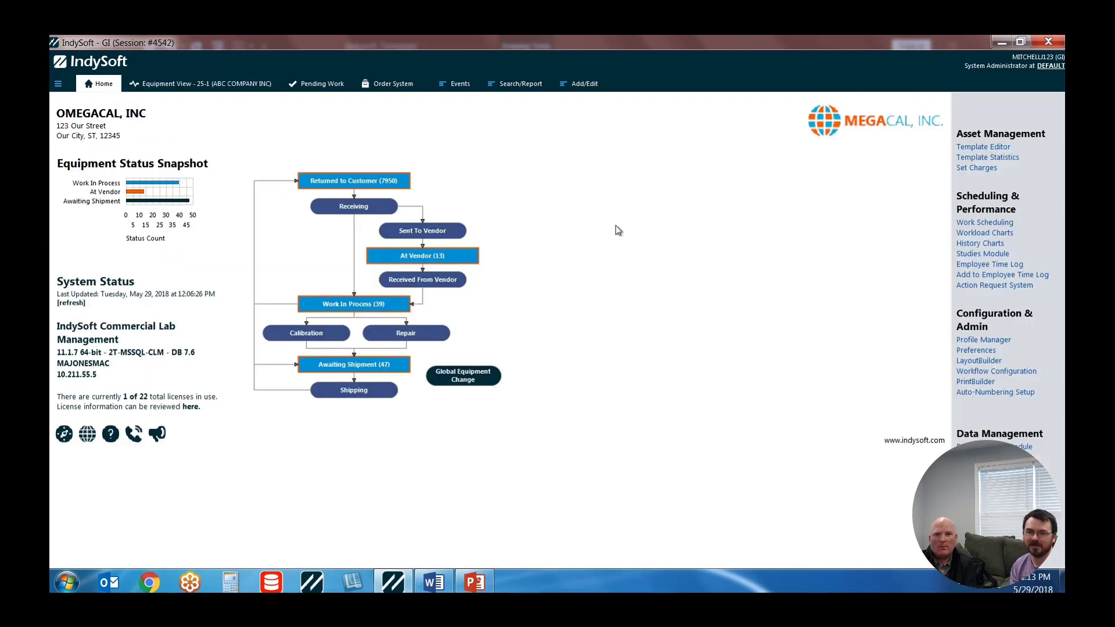
click(974, 352)
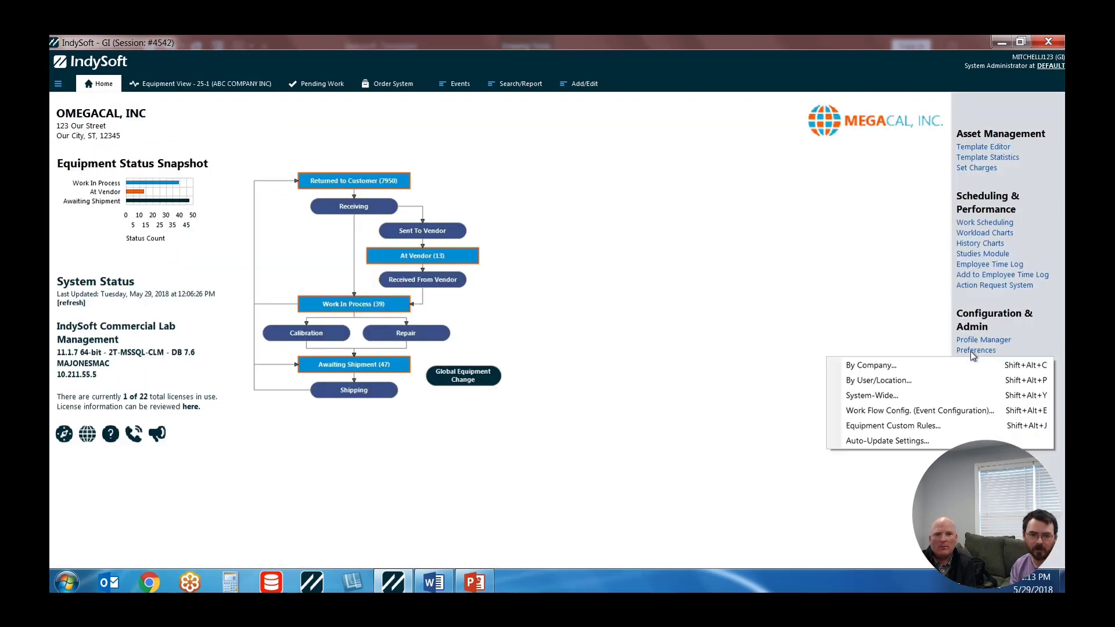
click(882, 395)
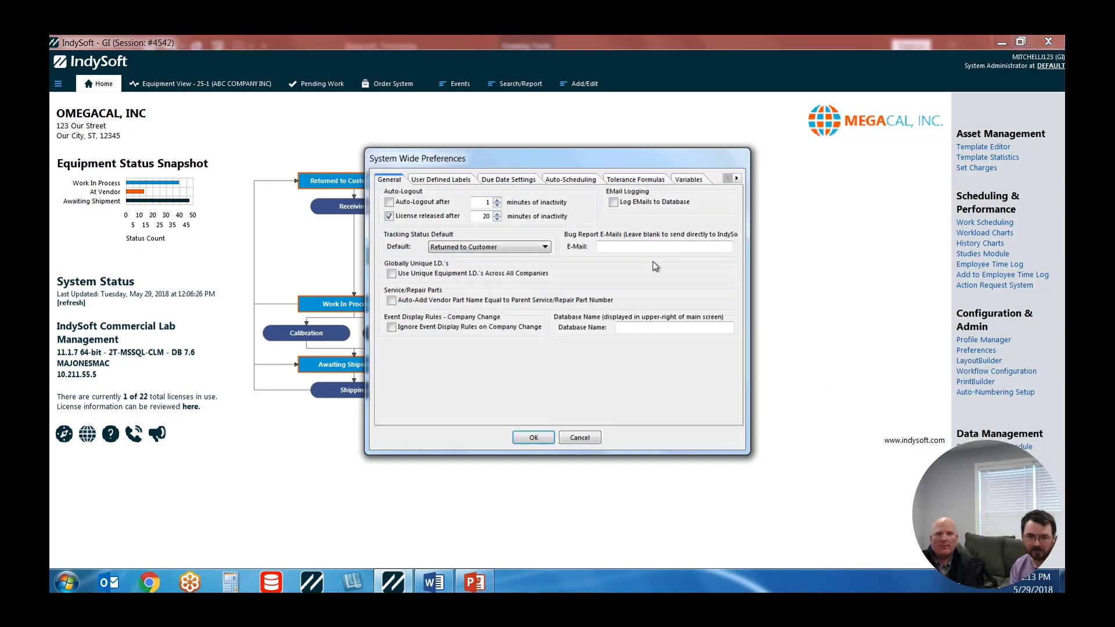
click(737, 180)
click(738, 180)
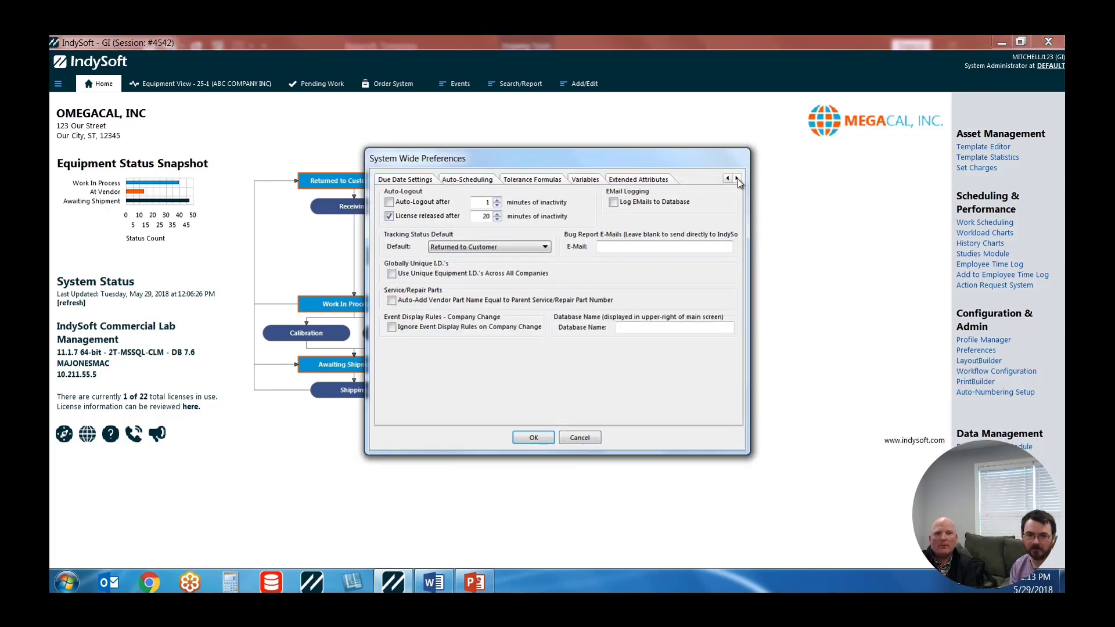
click(641, 184)
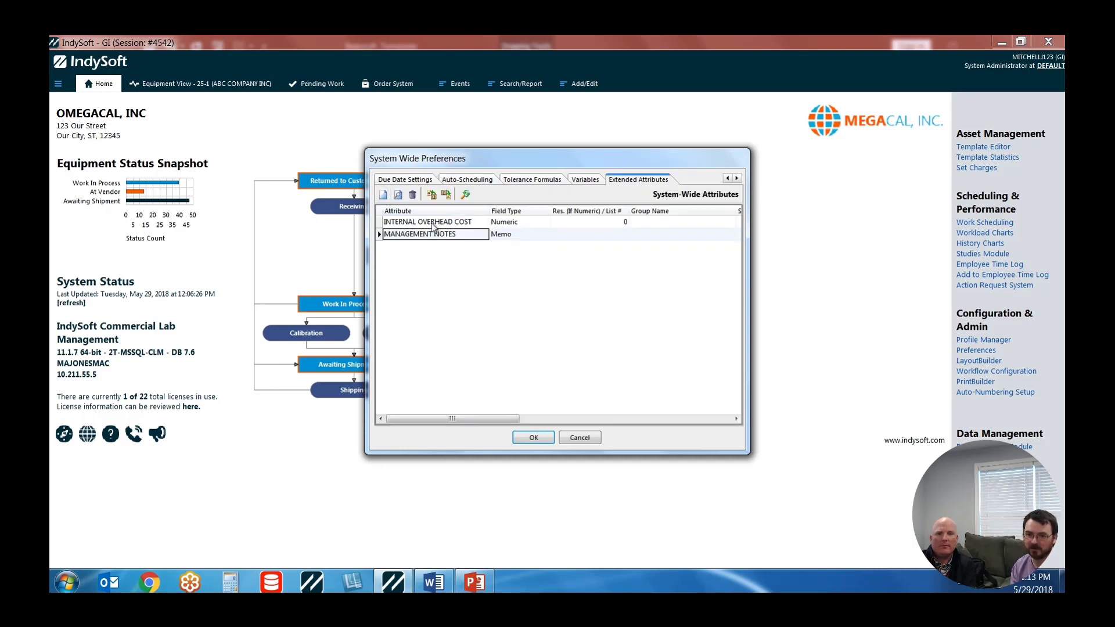
- Review the field types available for a new system-wide attribute, and return to the equipment 25-1 view without saving anything
click(384, 194)
click(526, 233)
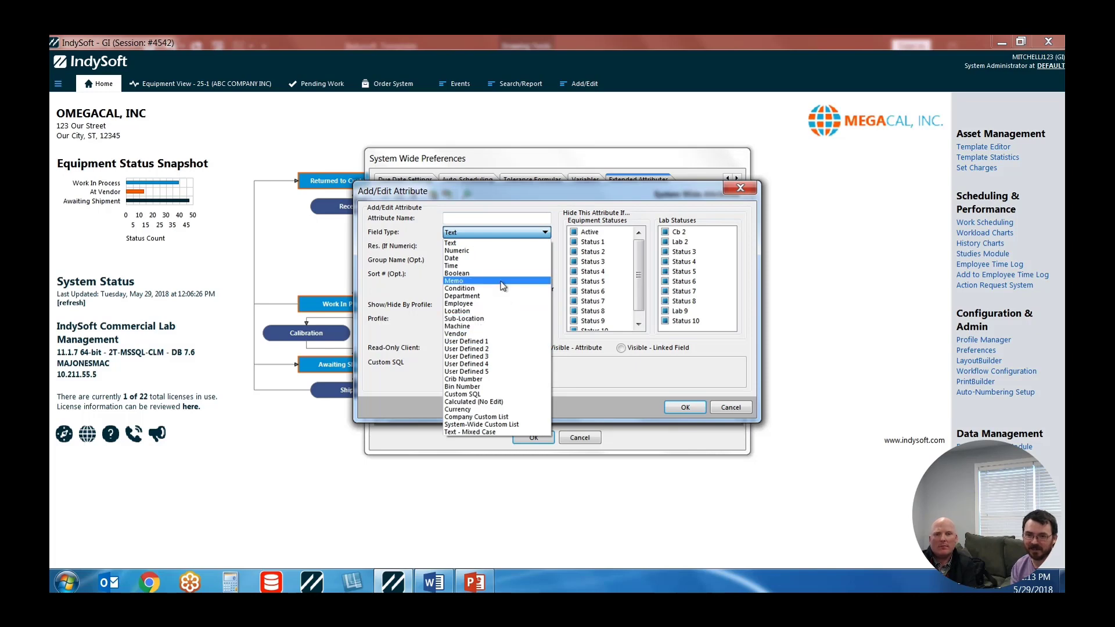
click(510, 206)
click(727, 407)
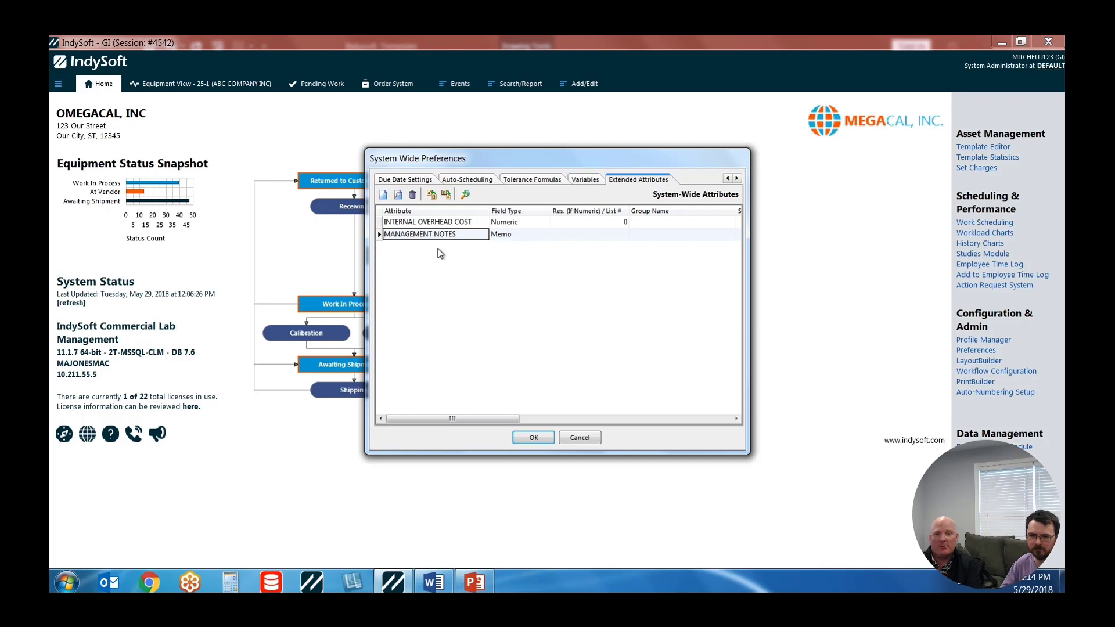
click(580, 437)
click(235, 84)
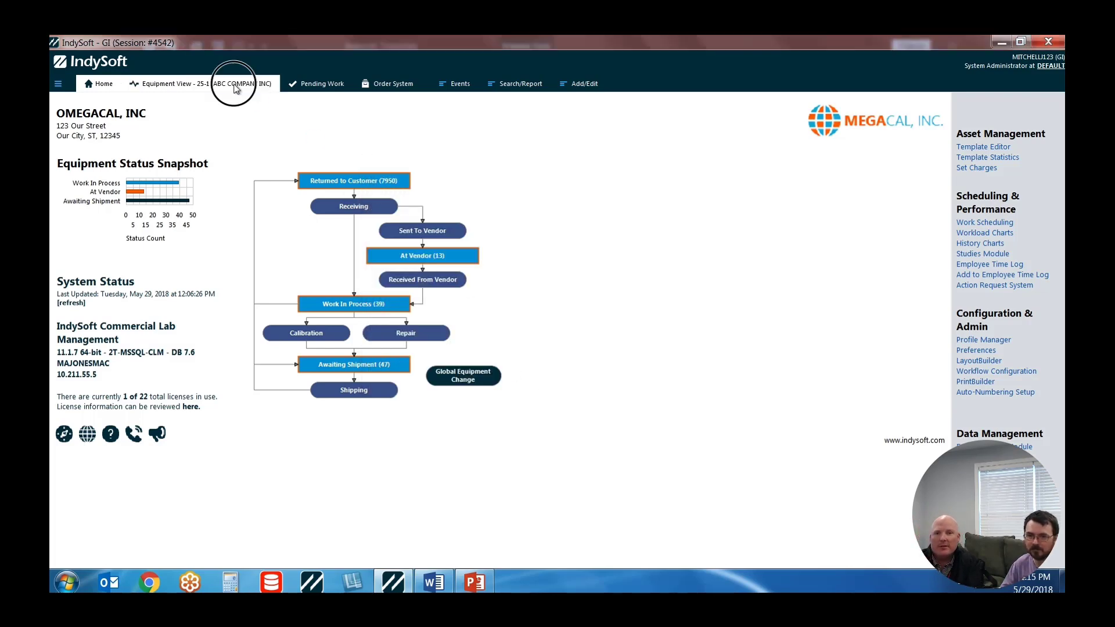